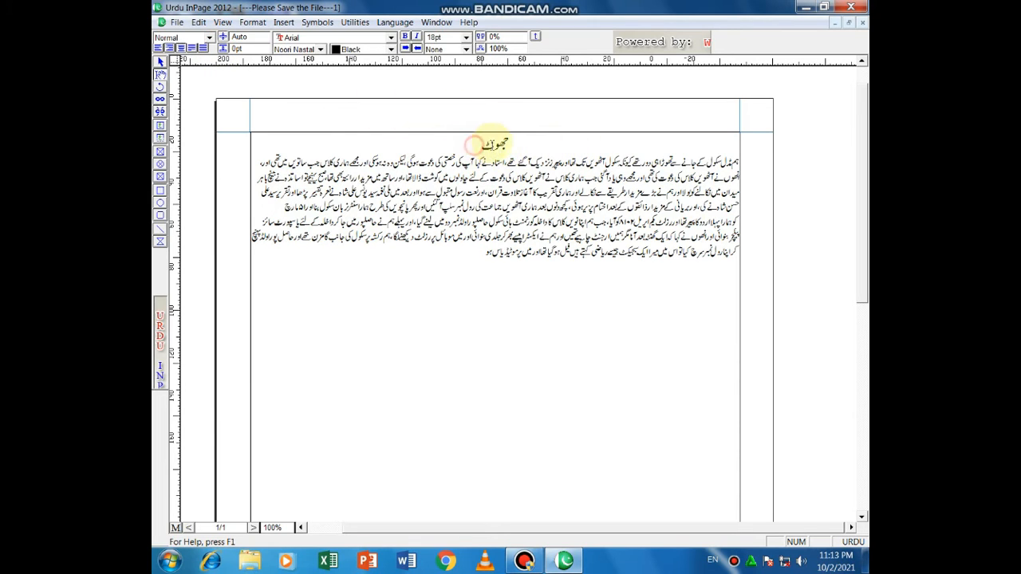
drag(474, 145, 508, 144)
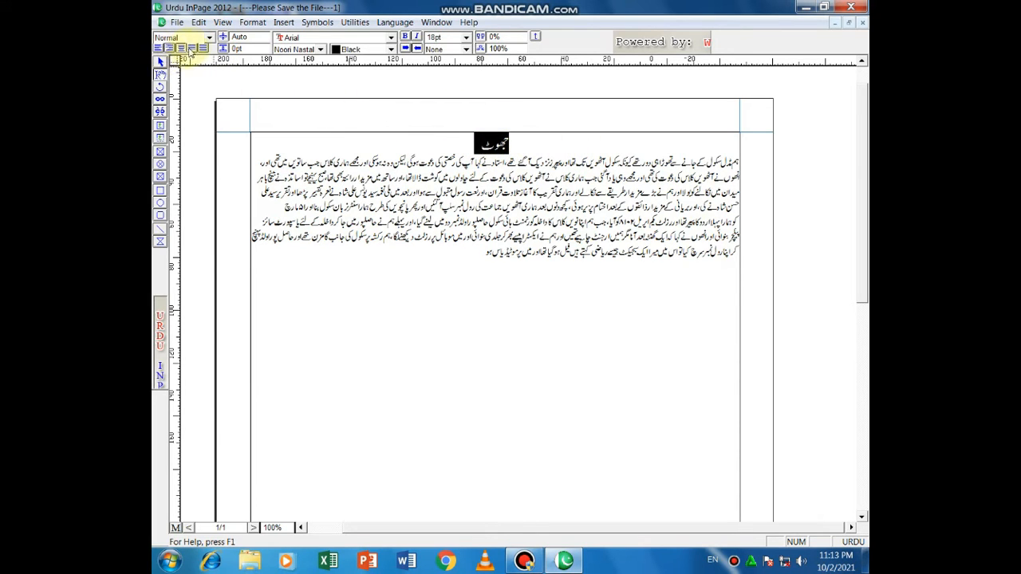
click(192, 48)
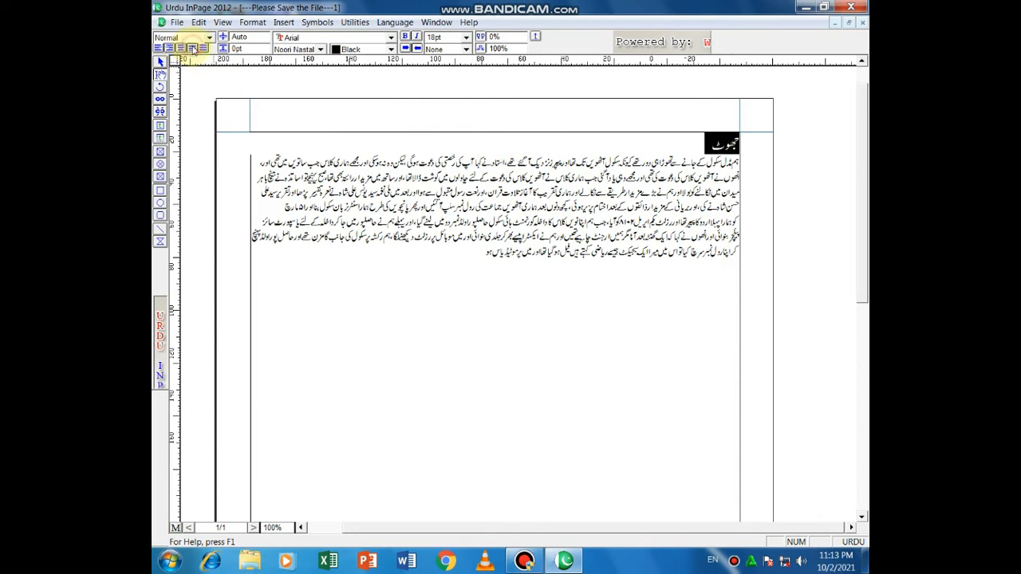
click(615, 143)
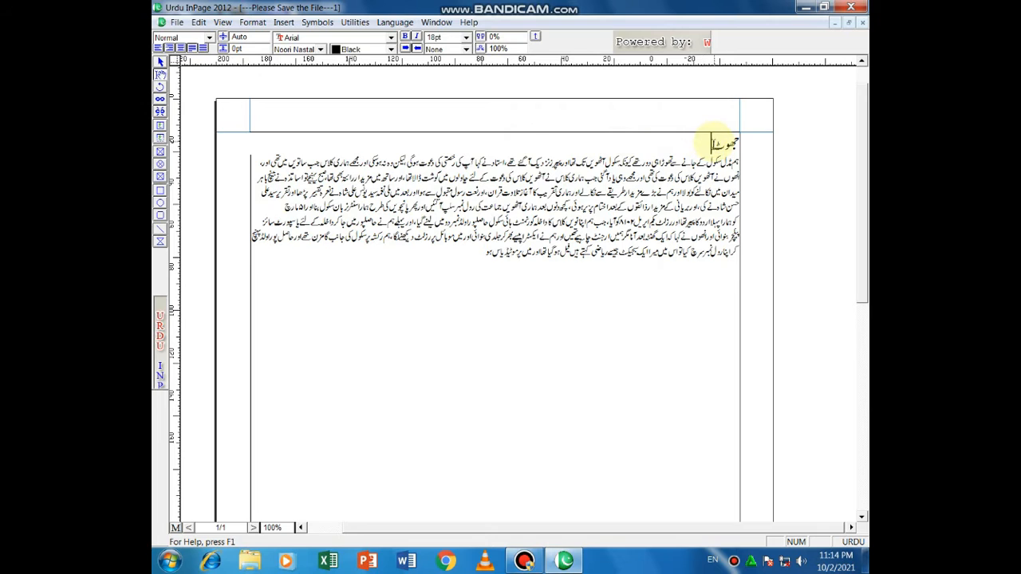
drag(712, 143, 750, 142)
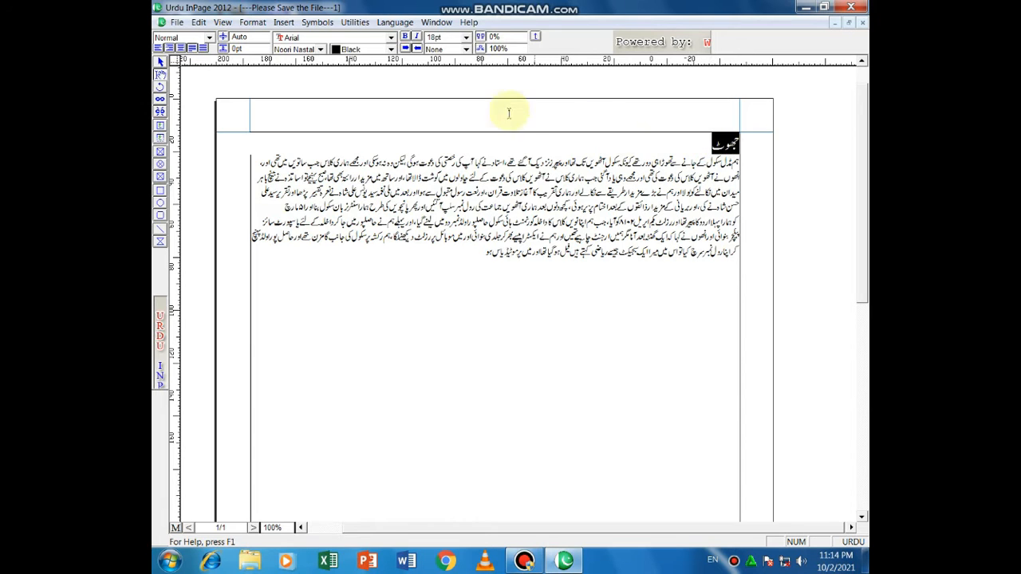
click(180, 48)
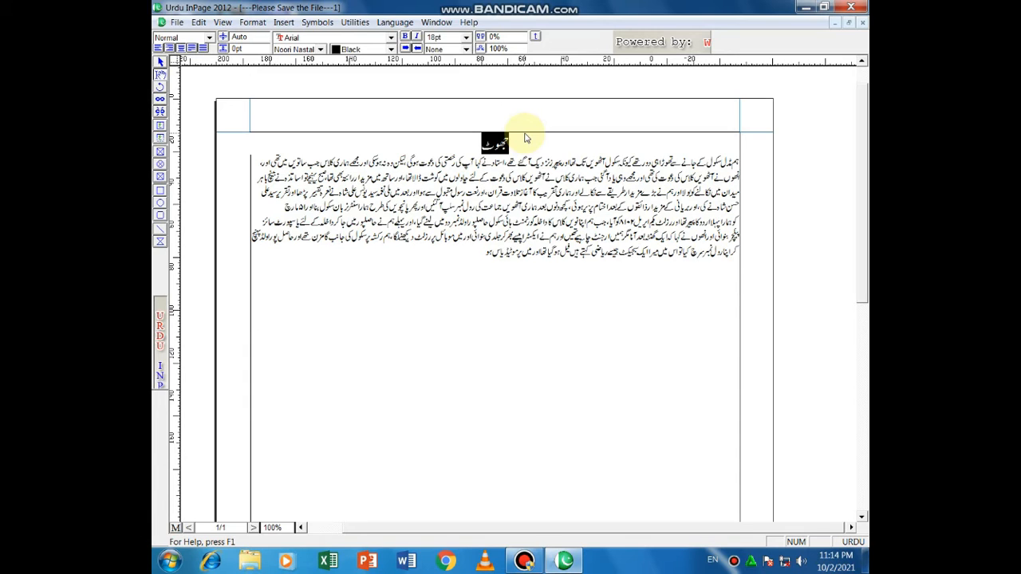
click(523, 141)
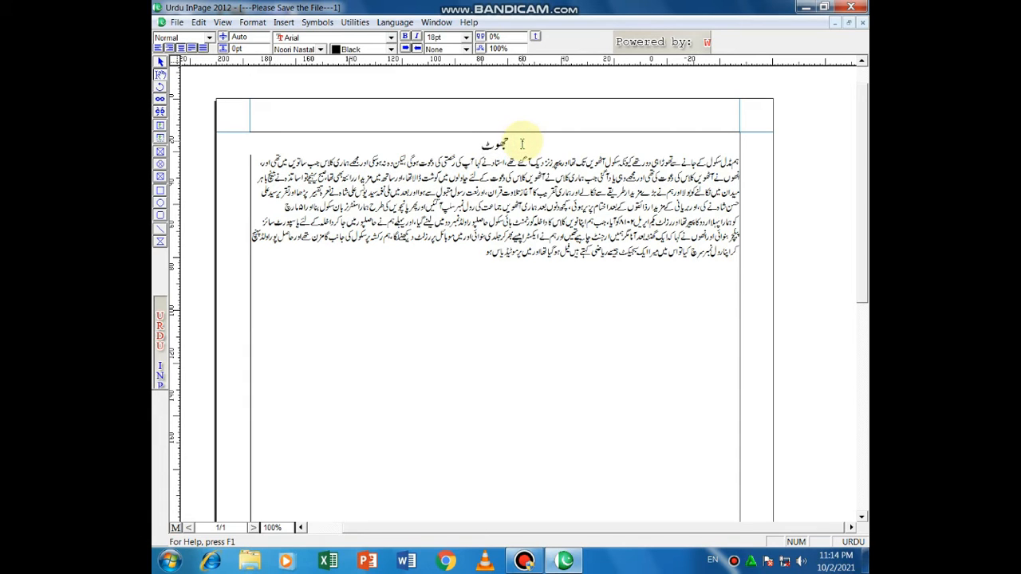
drag(733, 163, 647, 286)
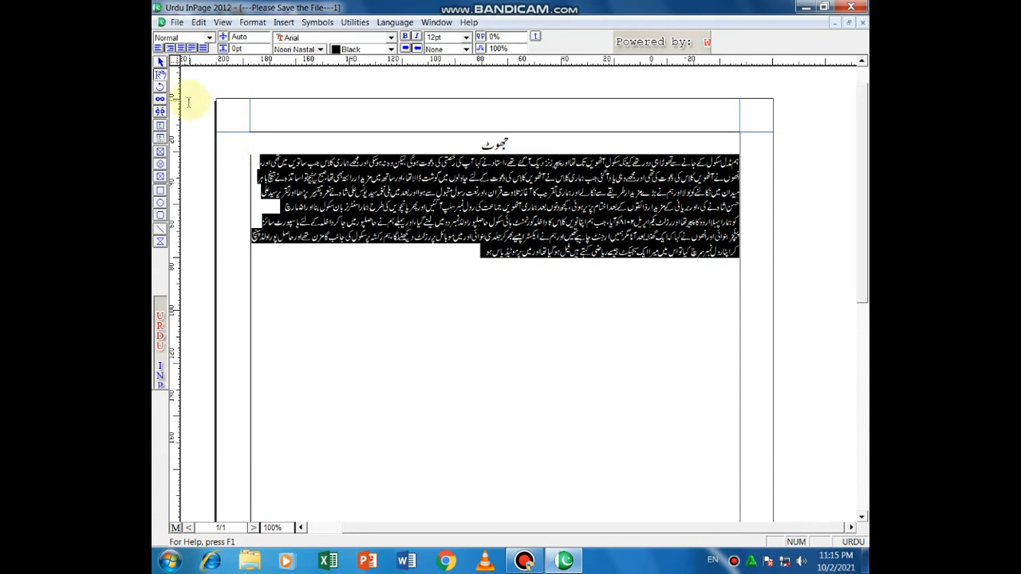
Step: Try left and right alignment on the body paragraph, settling on Justify
click(159, 48)
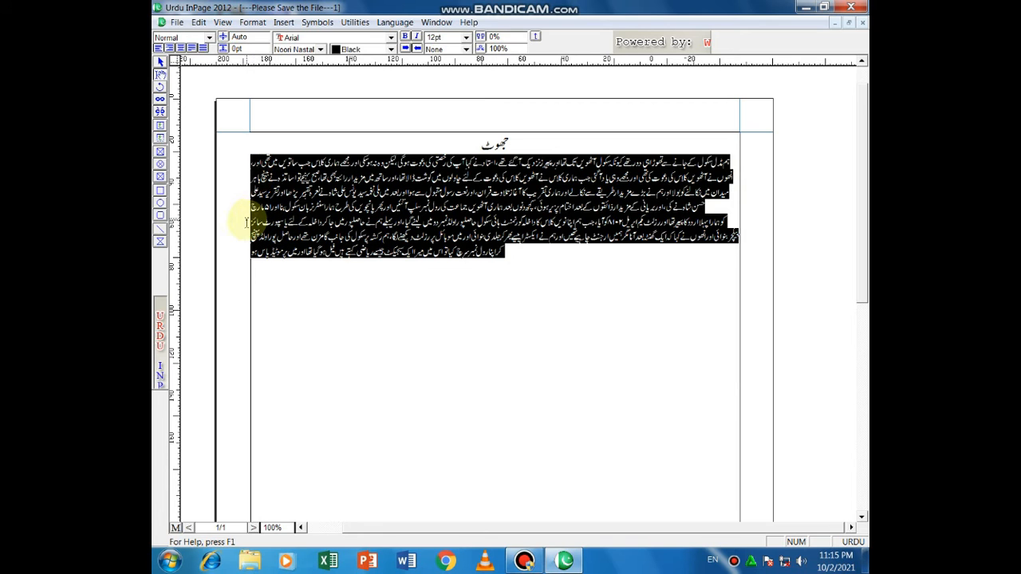
click(169, 48)
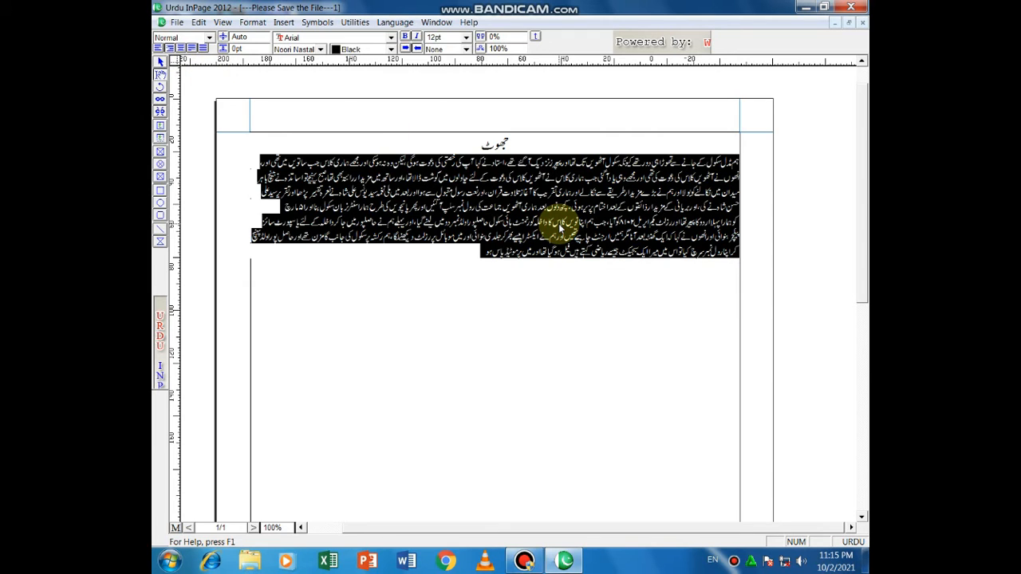
click(191, 49)
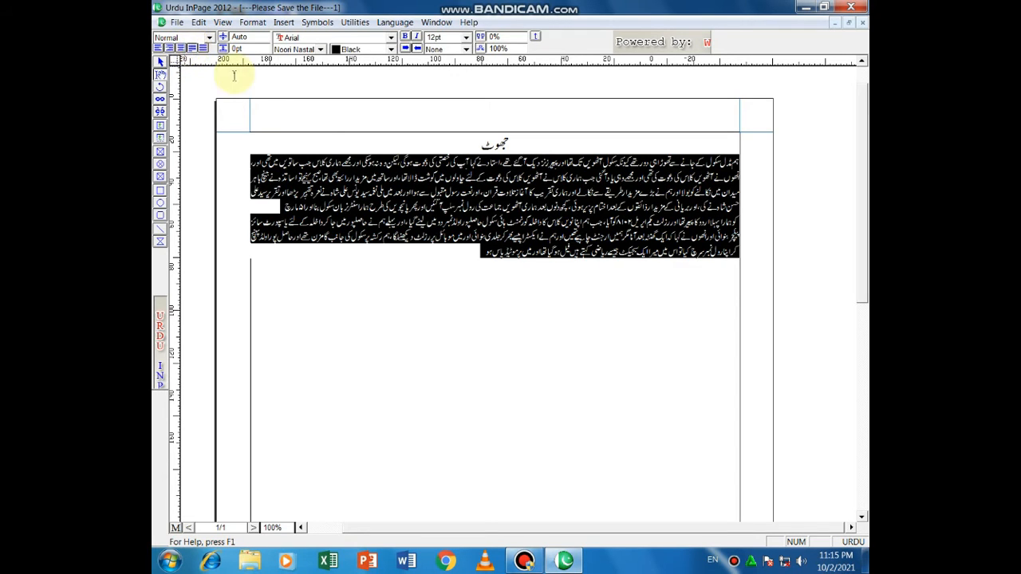
click(457, 262)
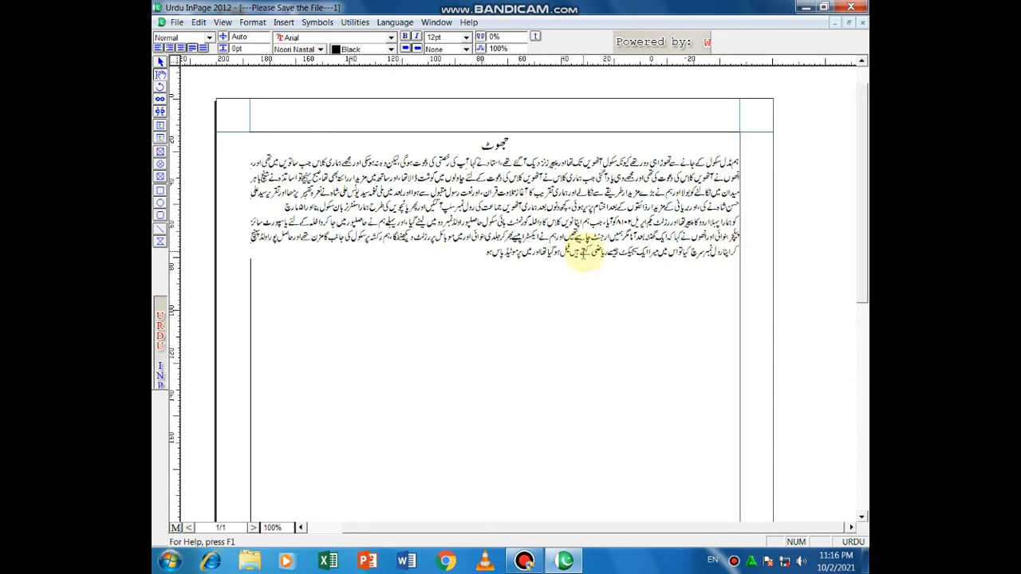
click(259, 146)
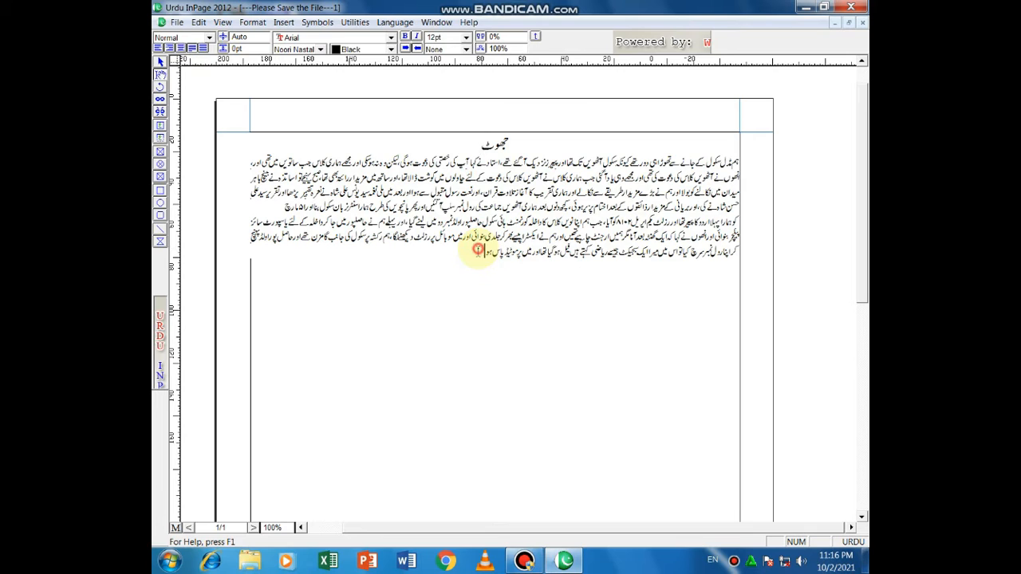
Step: Force-justify the paragraph's last line so it spans the full column width
drag(477, 251, 742, 252)
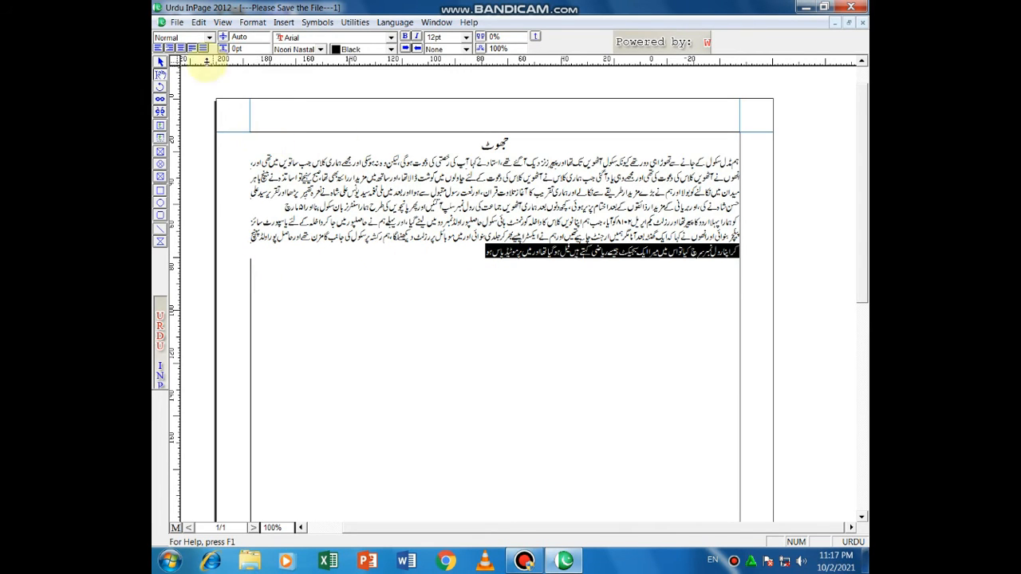
click(203, 48)
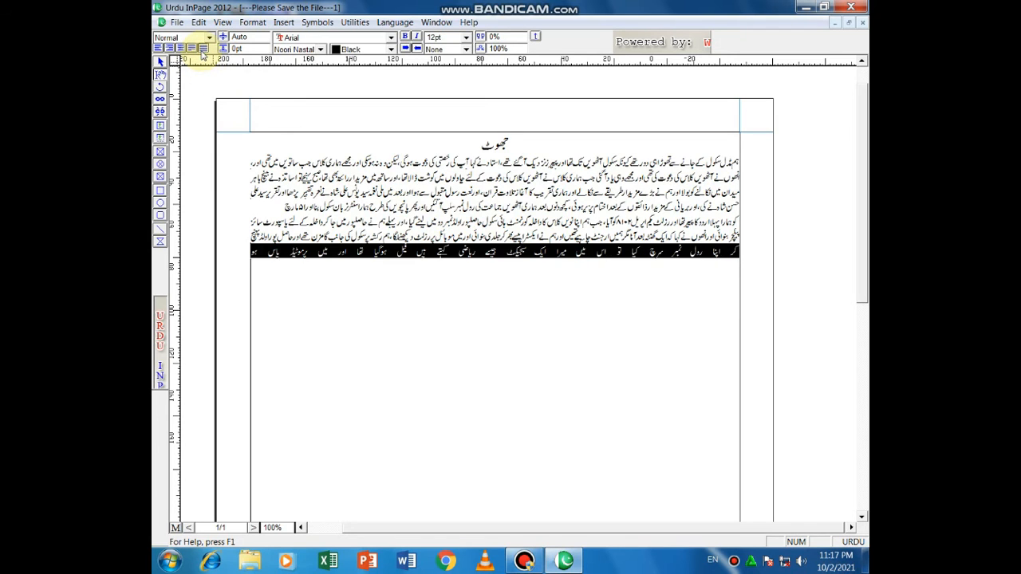
click(640, 298)
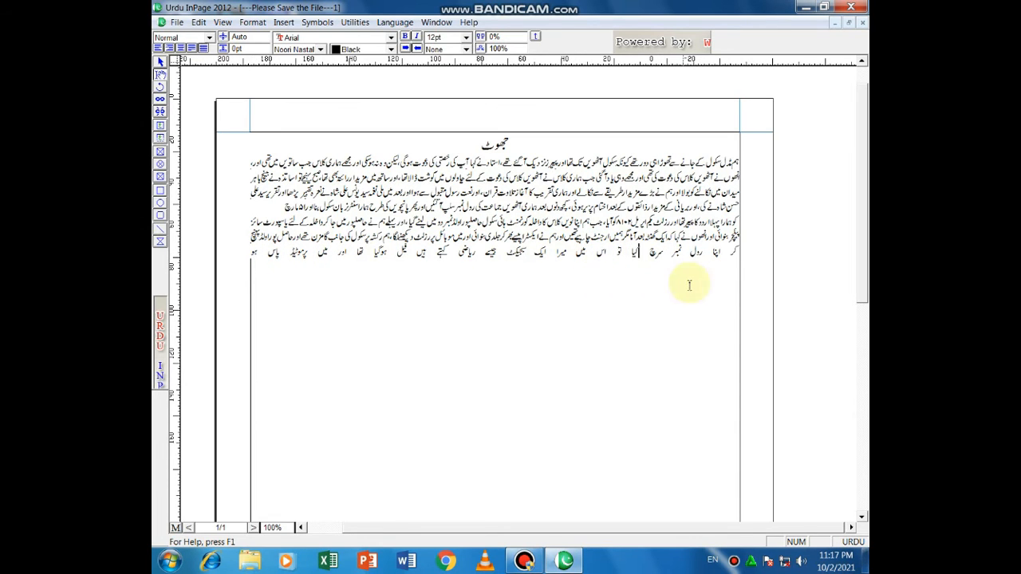
click(733, 285)
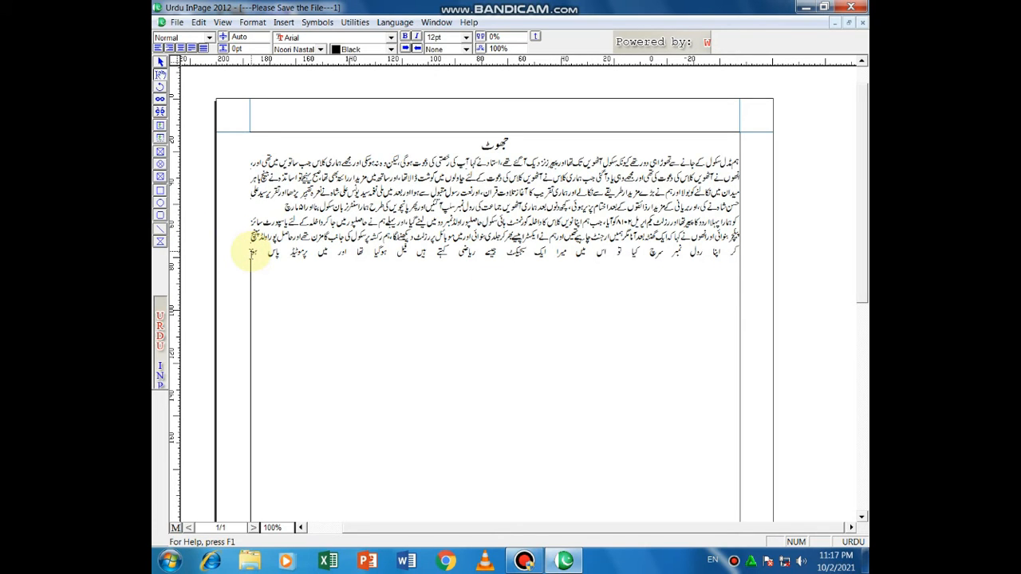
Step: Add a new line reading پاکستان and set it in Aasaar Bold
key(Return)
text(ے)
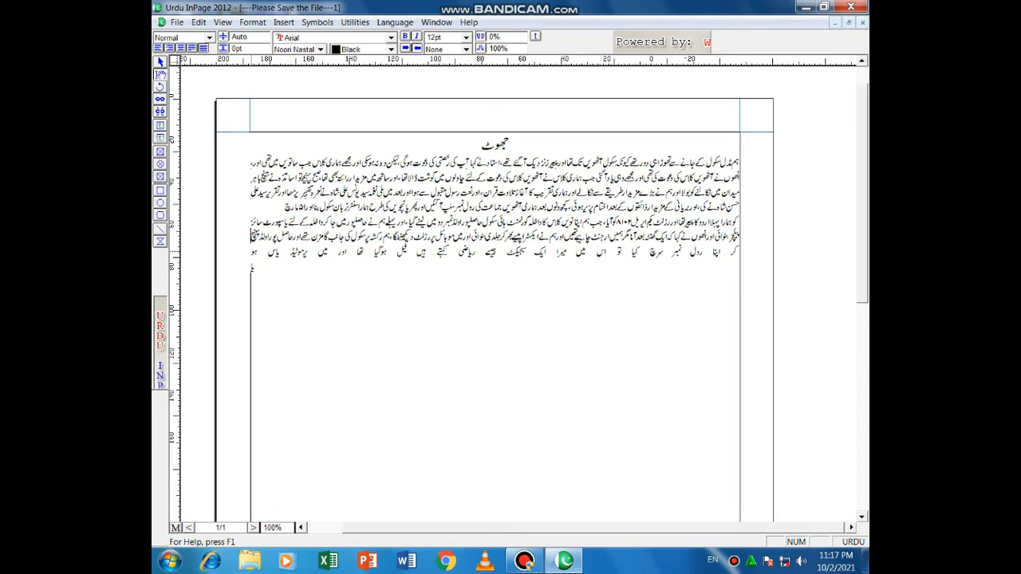
text(اکستان)
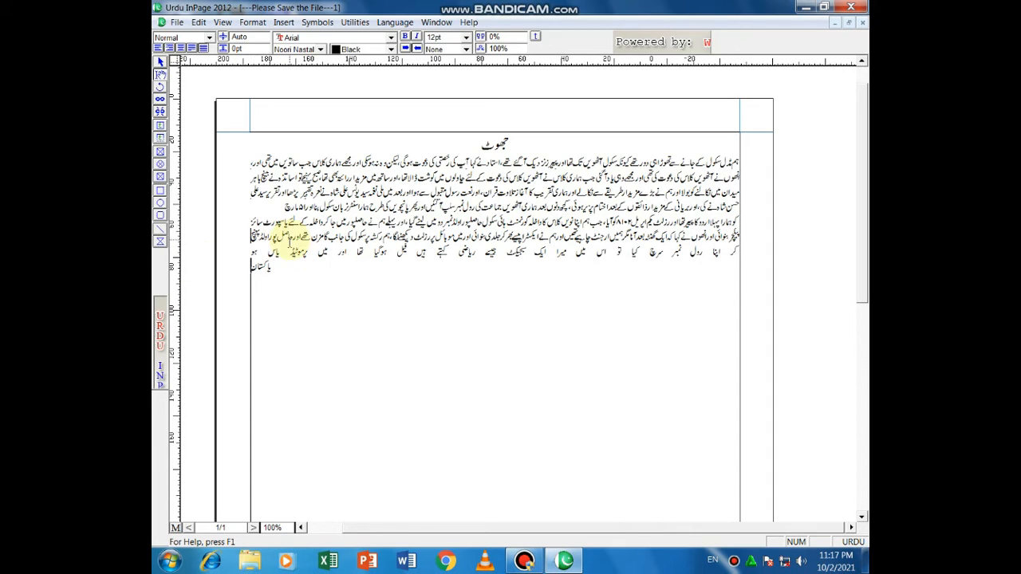
drag(276, 267, 253, 268)
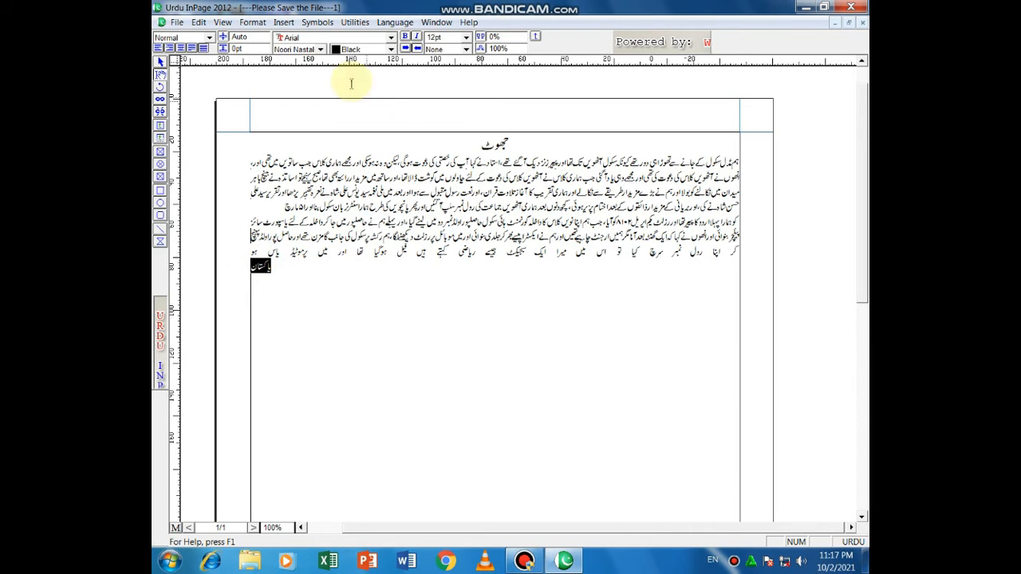
click(320, 49)
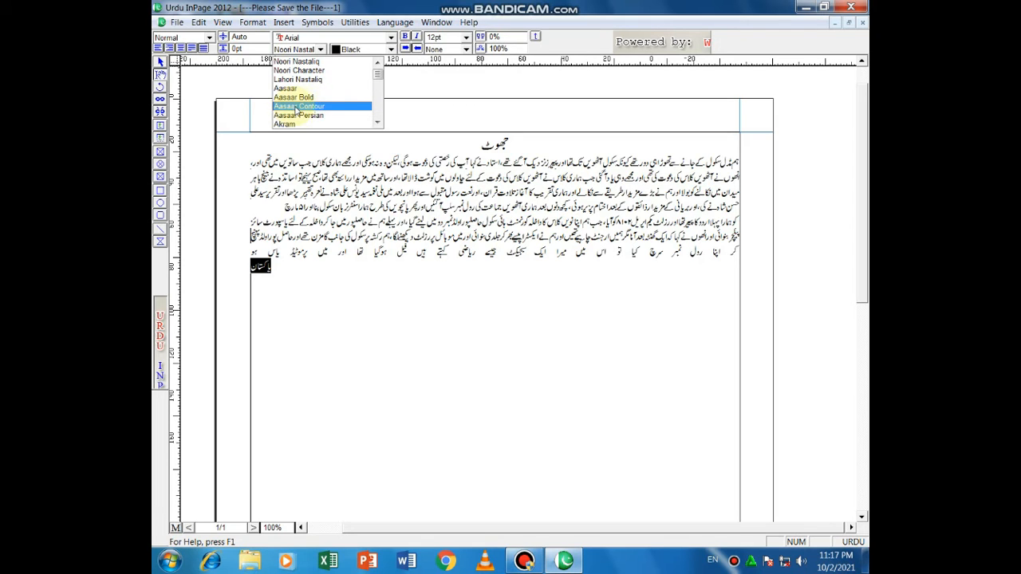
click(324, 97)
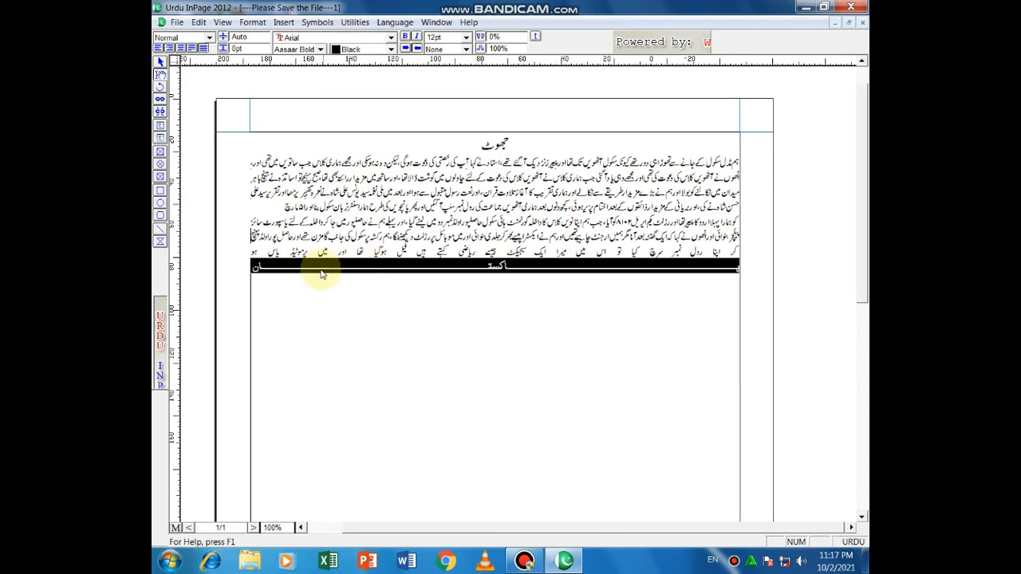
click(524, 296)
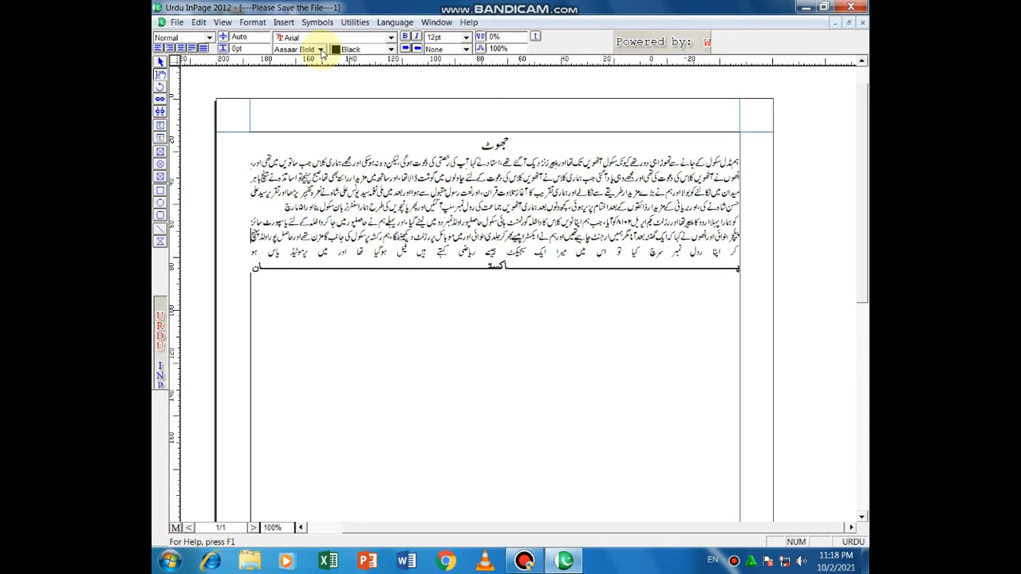
Step: Set the title جھوٹ in the Aasaar Bold font
click(476, 143)
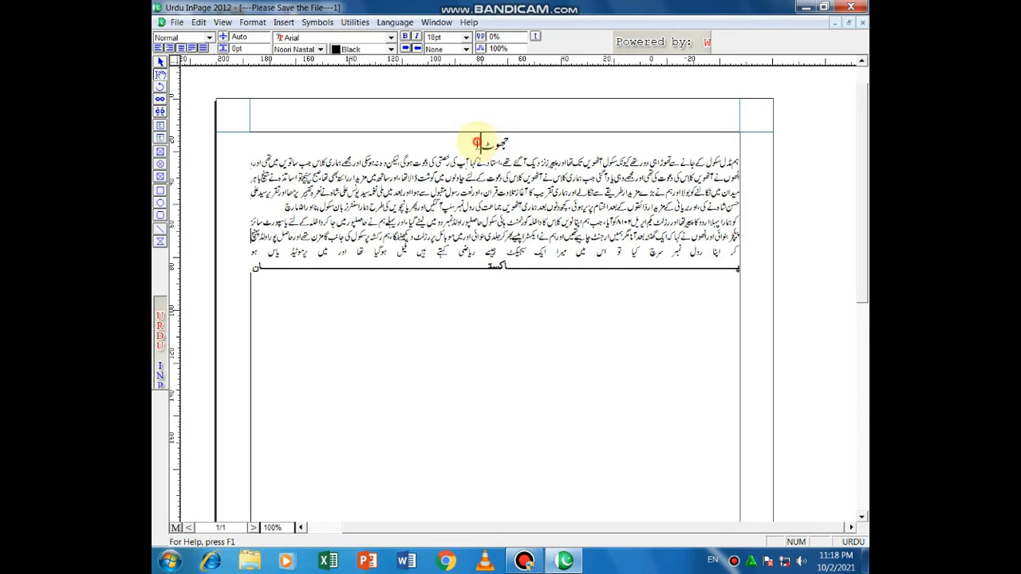
drag(476, 142, 510, 142)
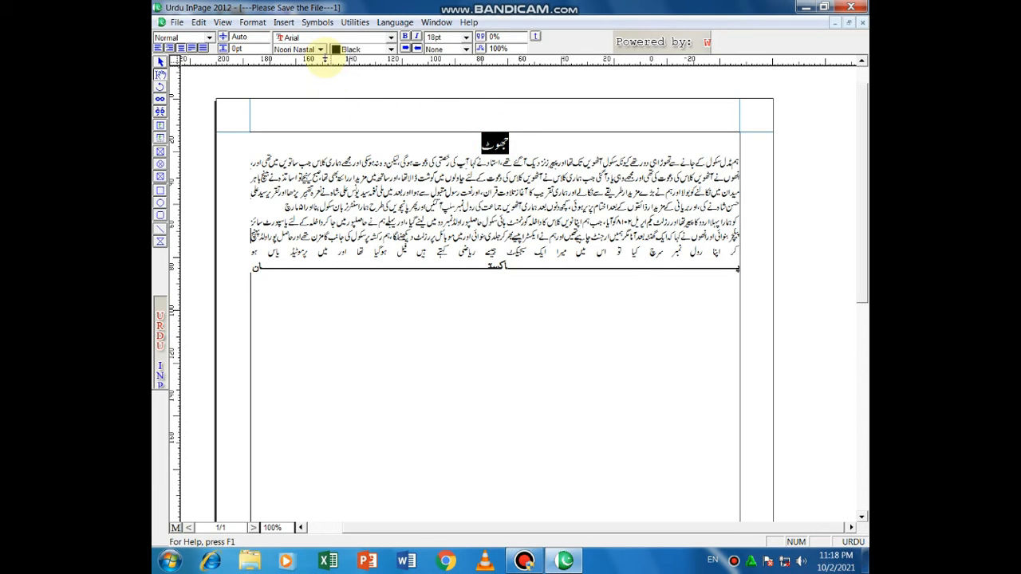
click(319, 49)
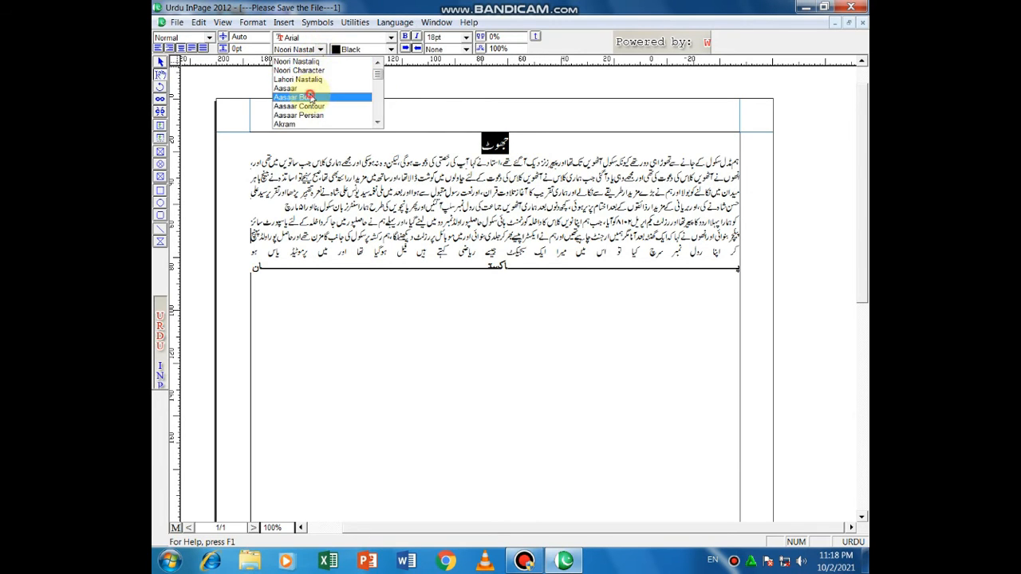
click(309, 96)
click(472, 144)
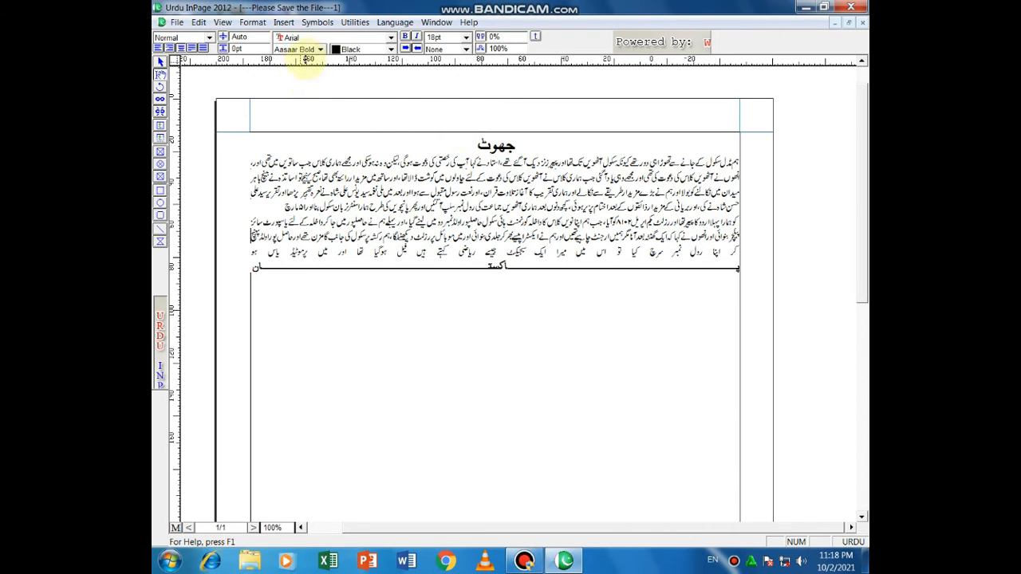
Step: Change the heading جھوٹ to the Talat Narrow font
click(320, 50)
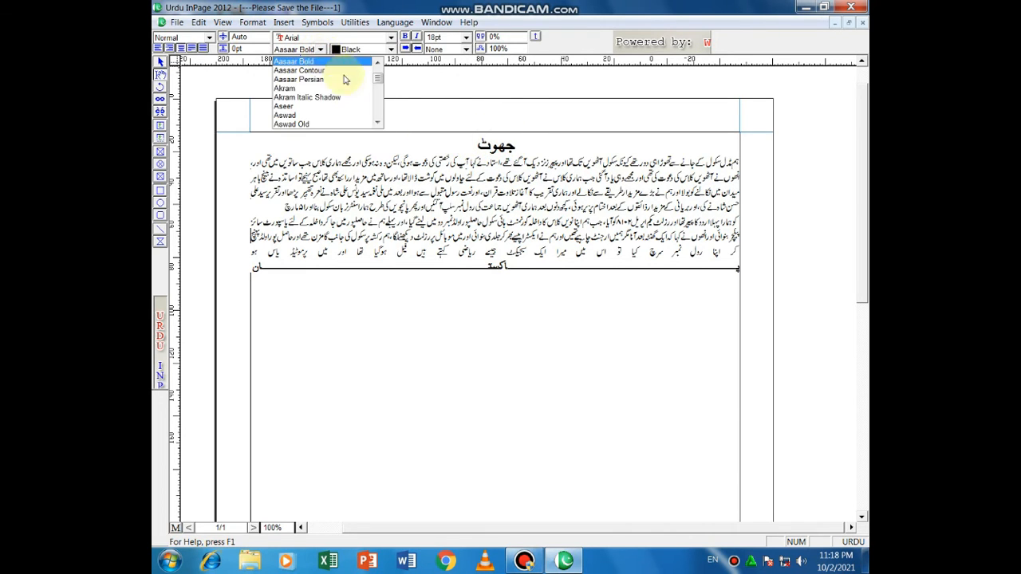
click(469, 147)
drag(468, 144, 511, 142)
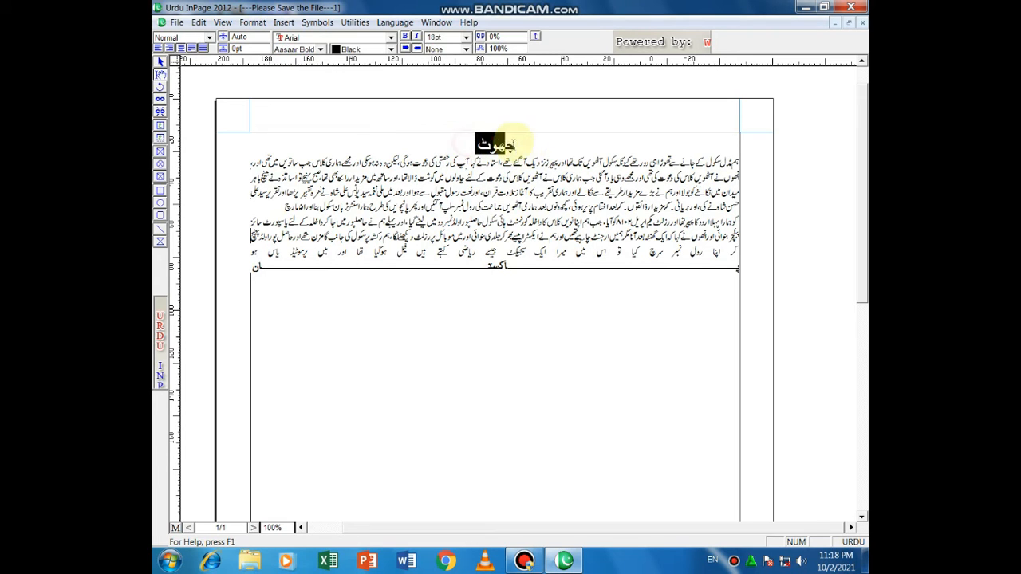
click(320, 49)
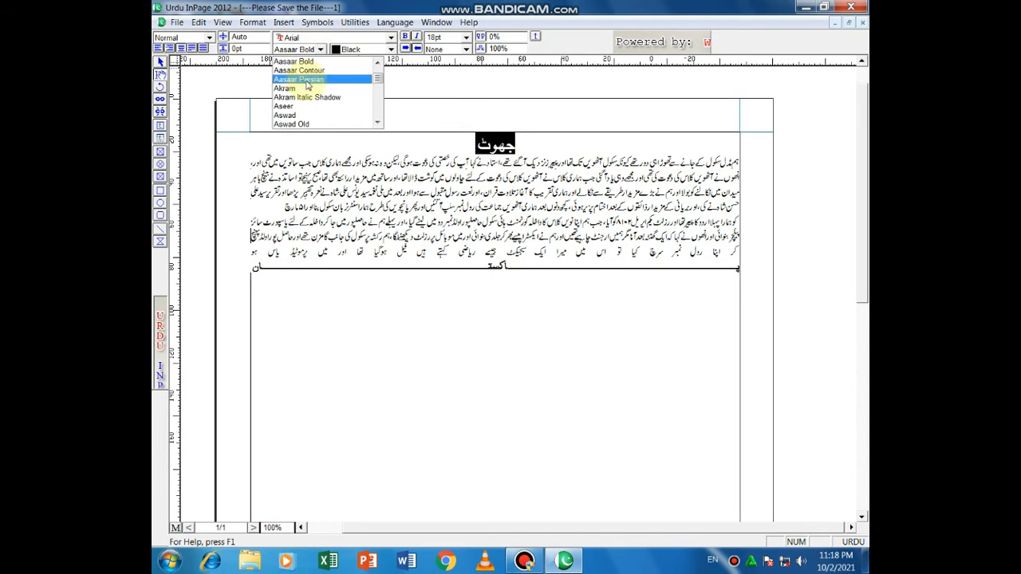
scroll(308, 85, down, 20)
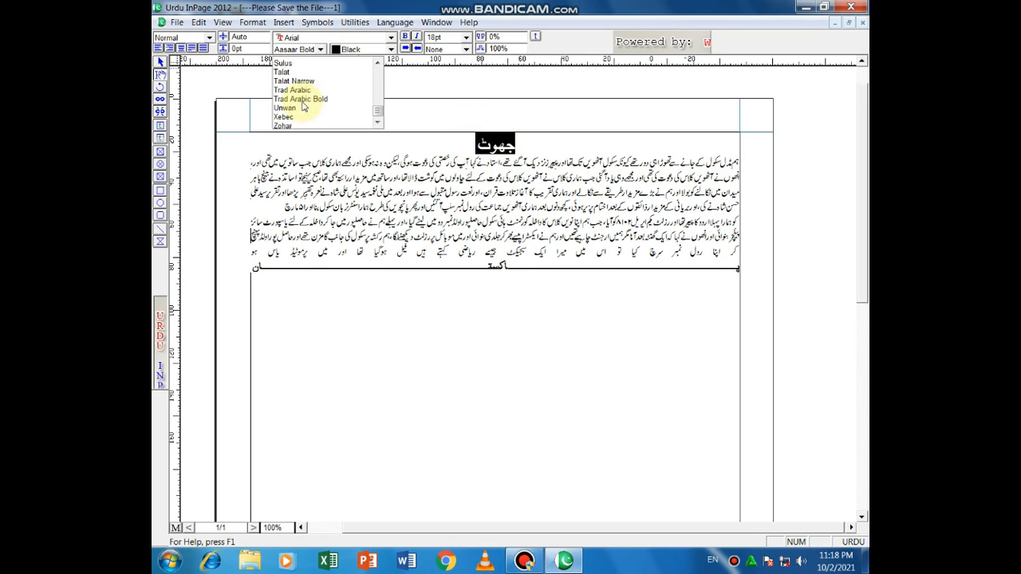
click(306, 80)
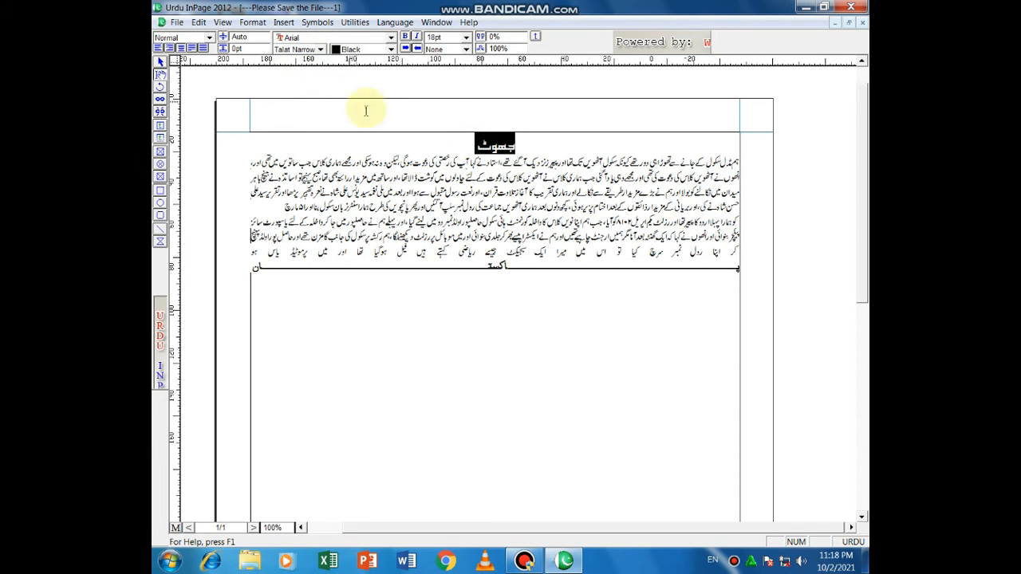
click(452, 143)
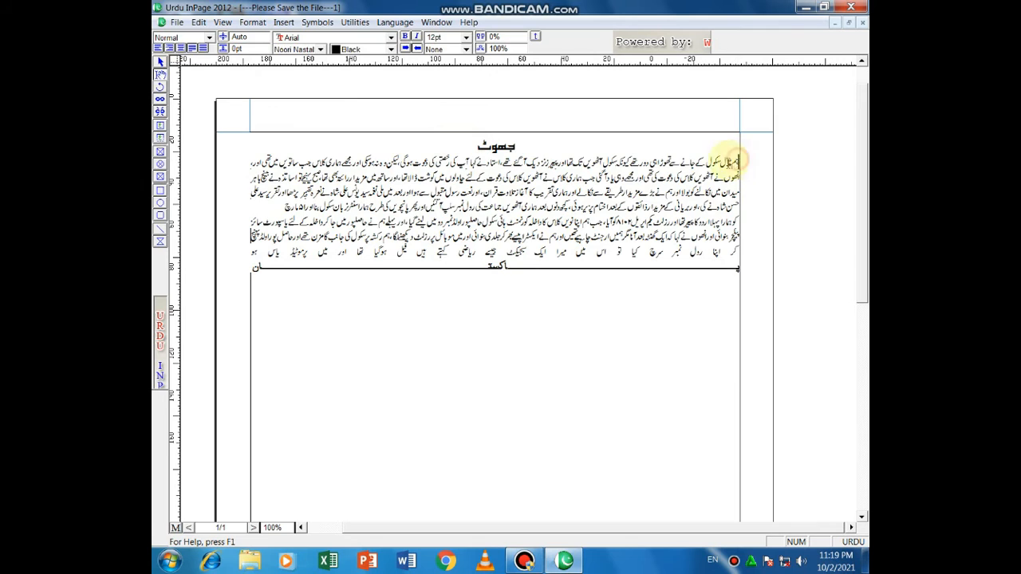
Step: Colour the body paragraph and the پاکستان line red
drag(723, 164, 258, 265)
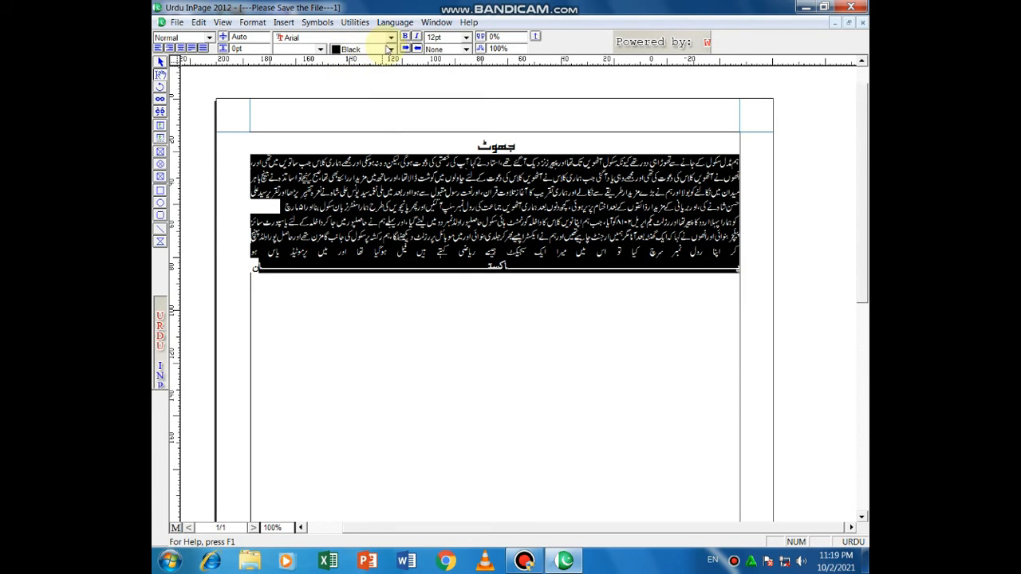
click(391, 50)
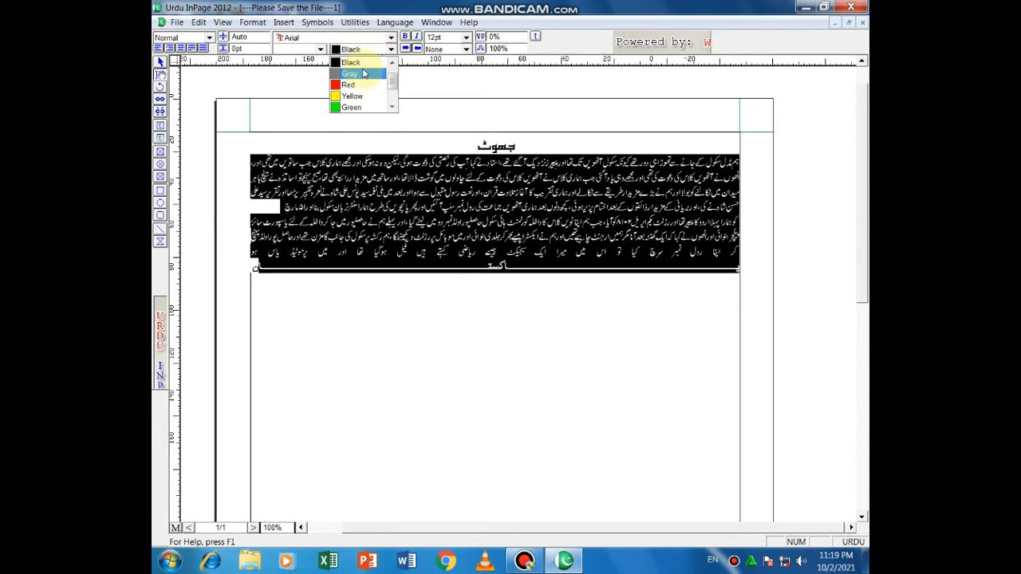
scroll(363, 74, down, 1)
scroll(364, 86, up, 1)
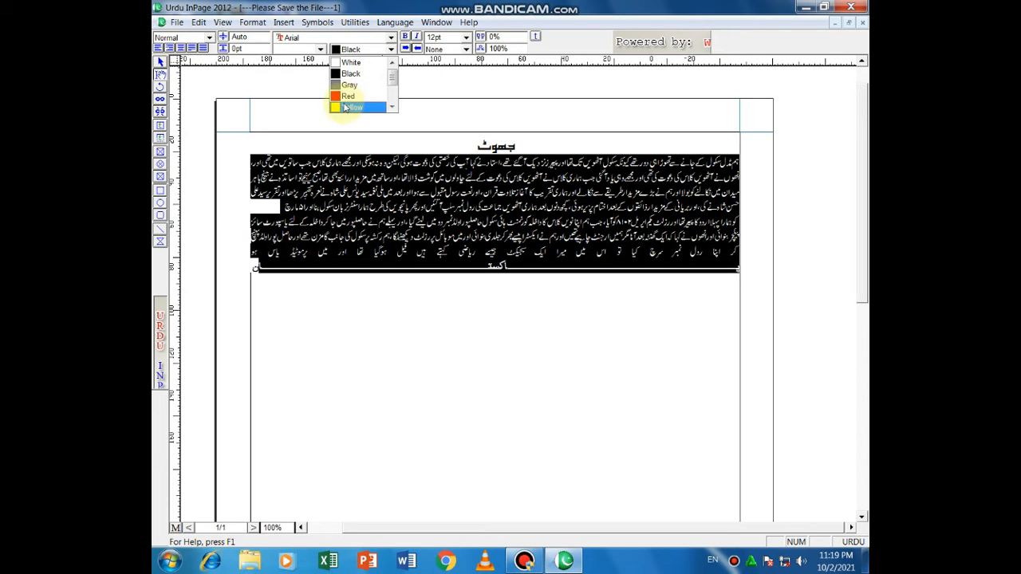
click(338, 97)
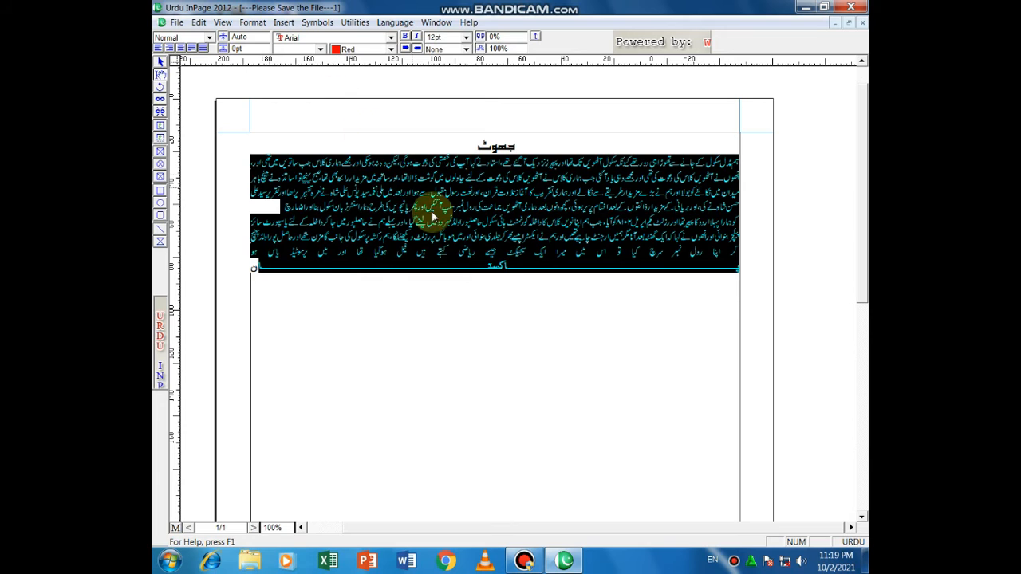
click(497, 303)
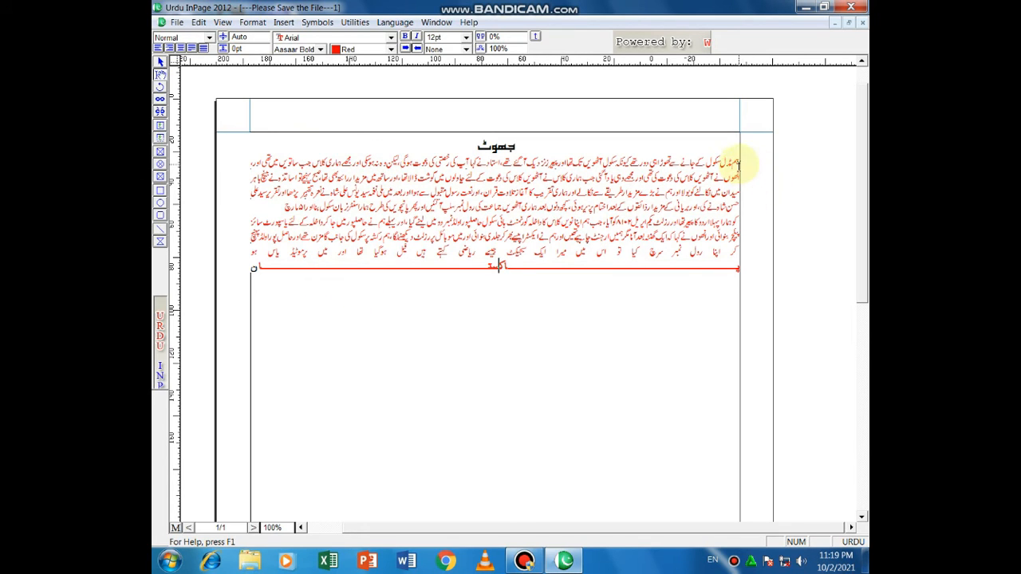
drag(734, 160, 266, 283)
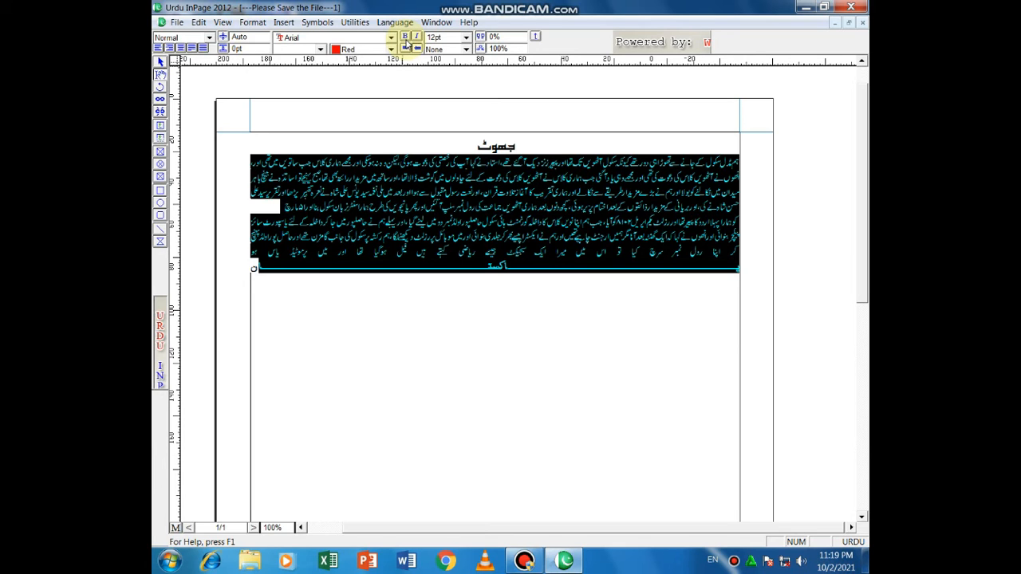
Step: Return the body text to black and bold its first four lines
click(402, 136)
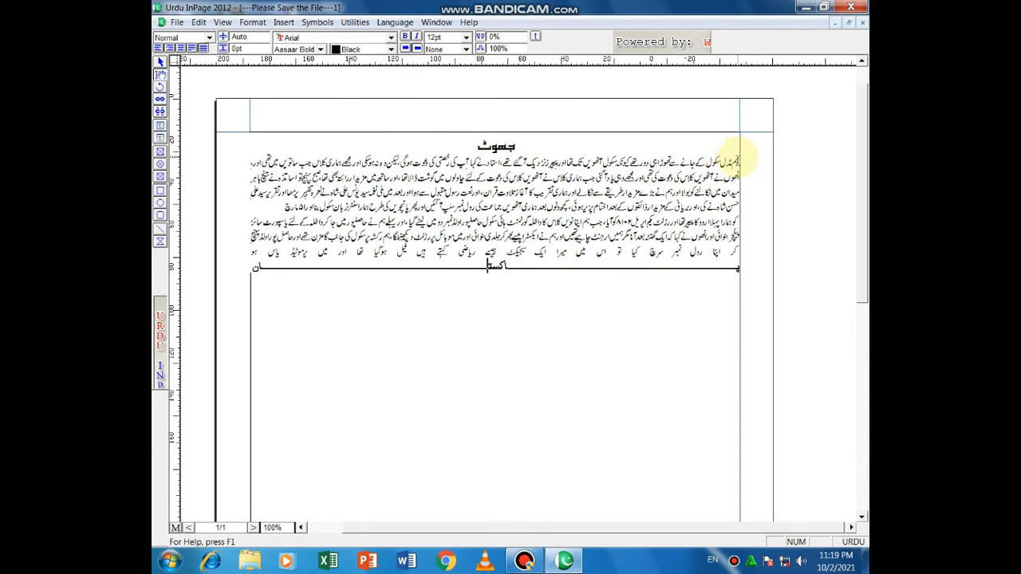
drag(741, 160, 287, 209)
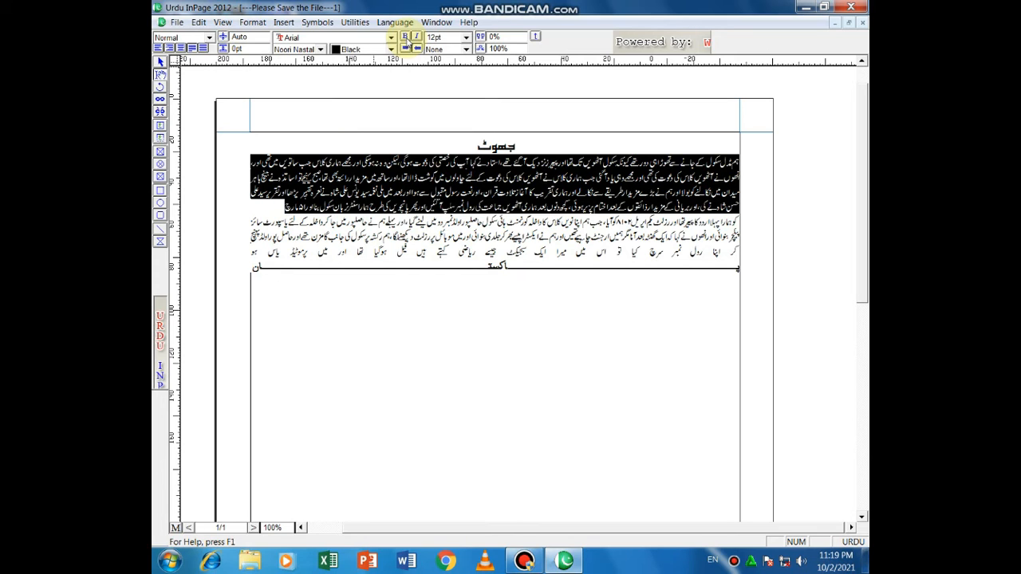
click(406, 37)
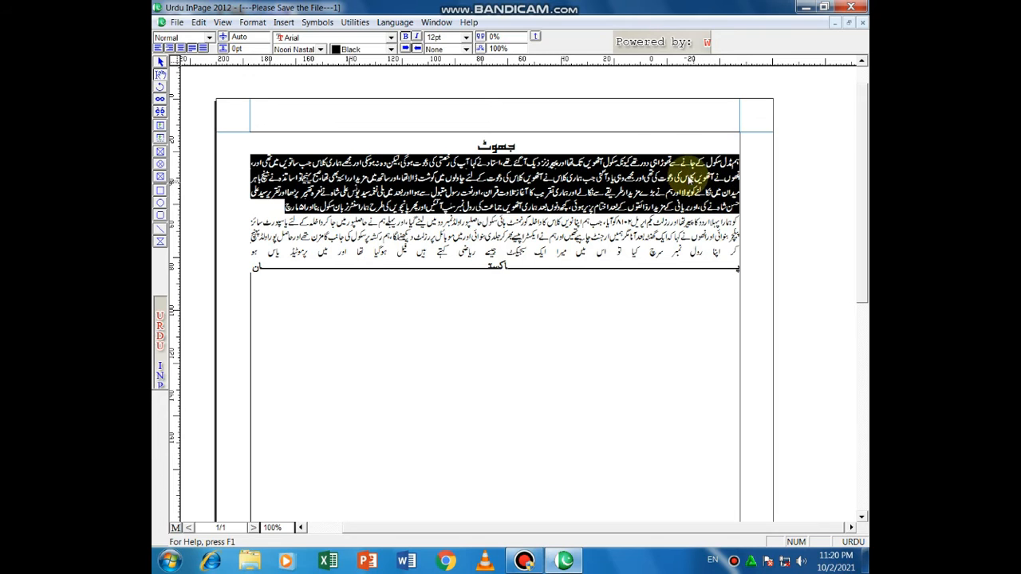
click(624, 138)
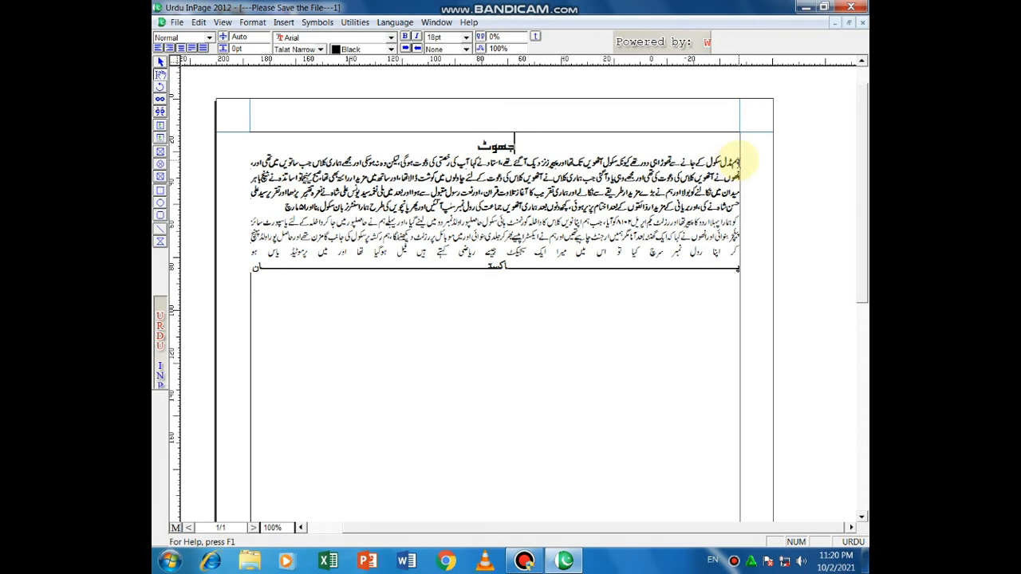
Step: Italicise the first two lines of the body paragraph
drag(734, 163, 257, 205)
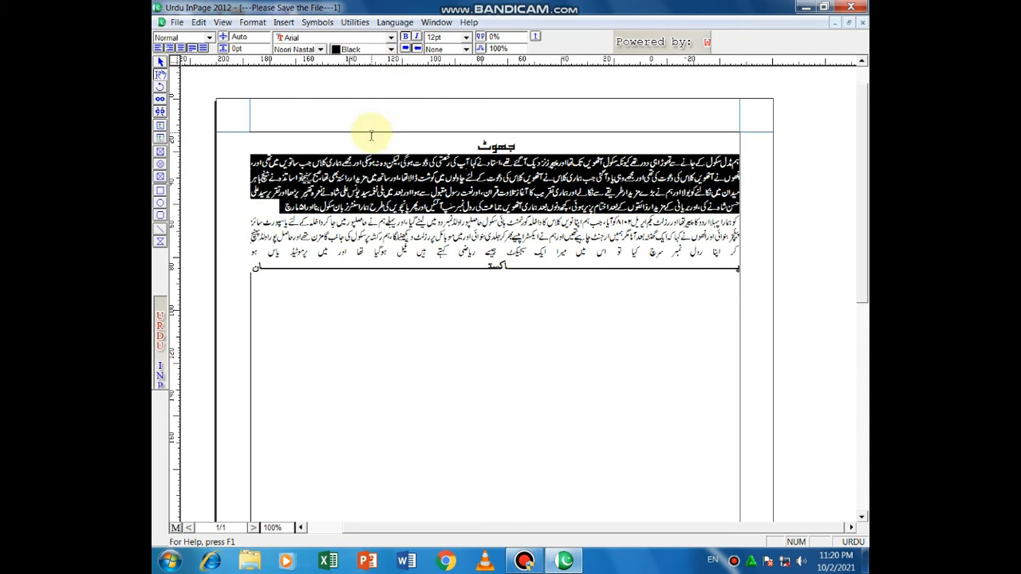
click(461, 142)
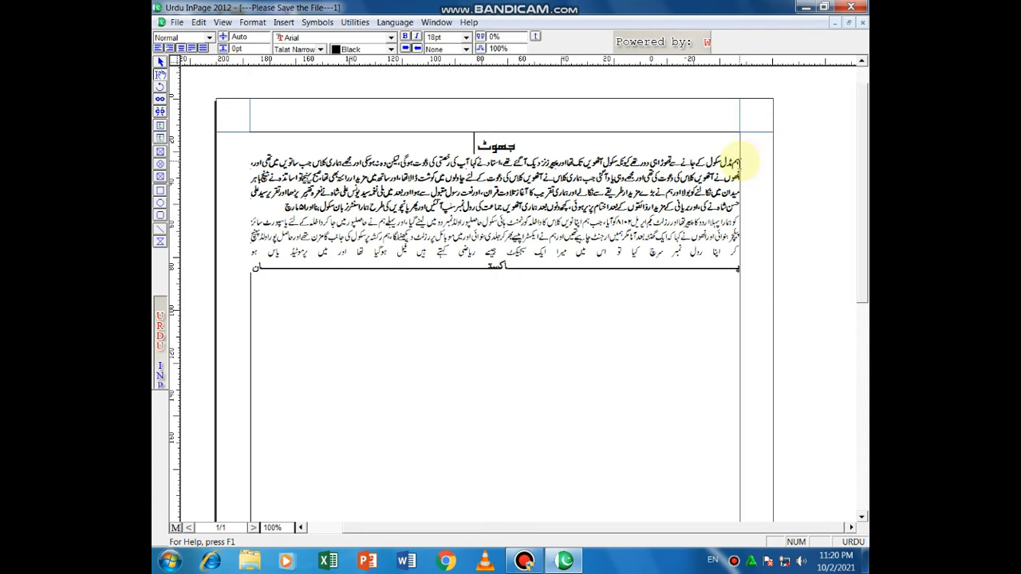
drag(740, 162, 254, 172)
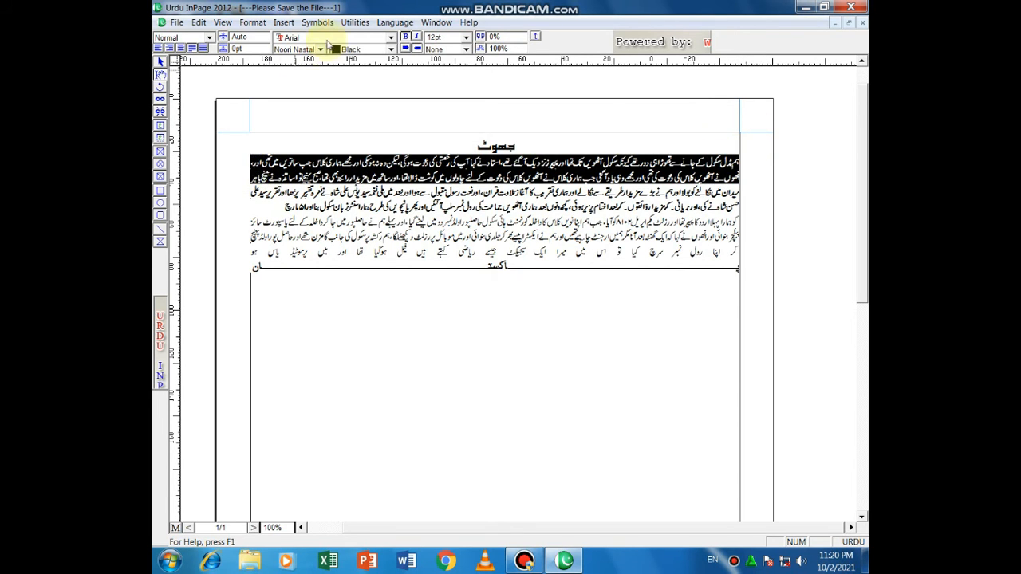
click(416, 37)
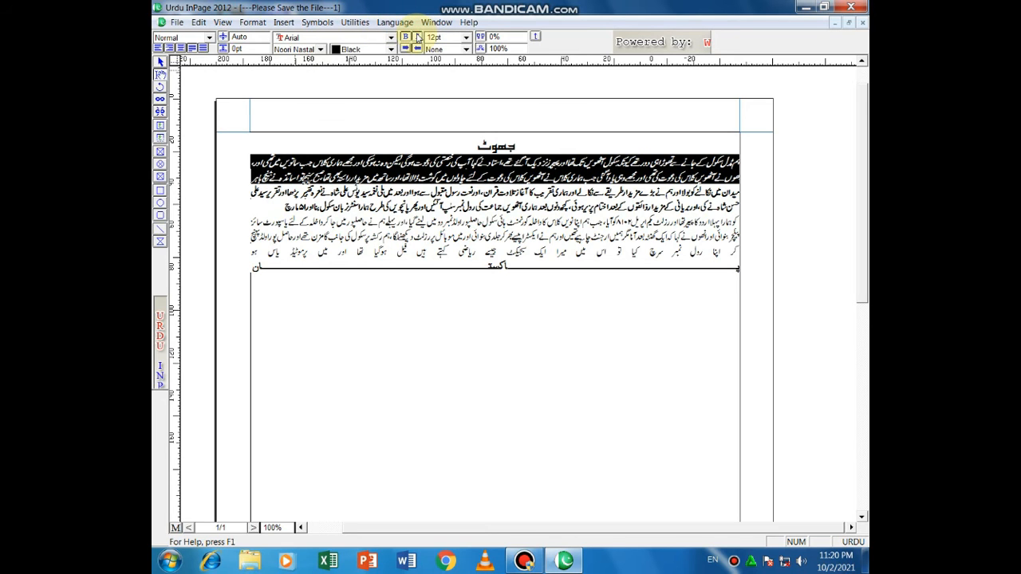
click(392, 132)
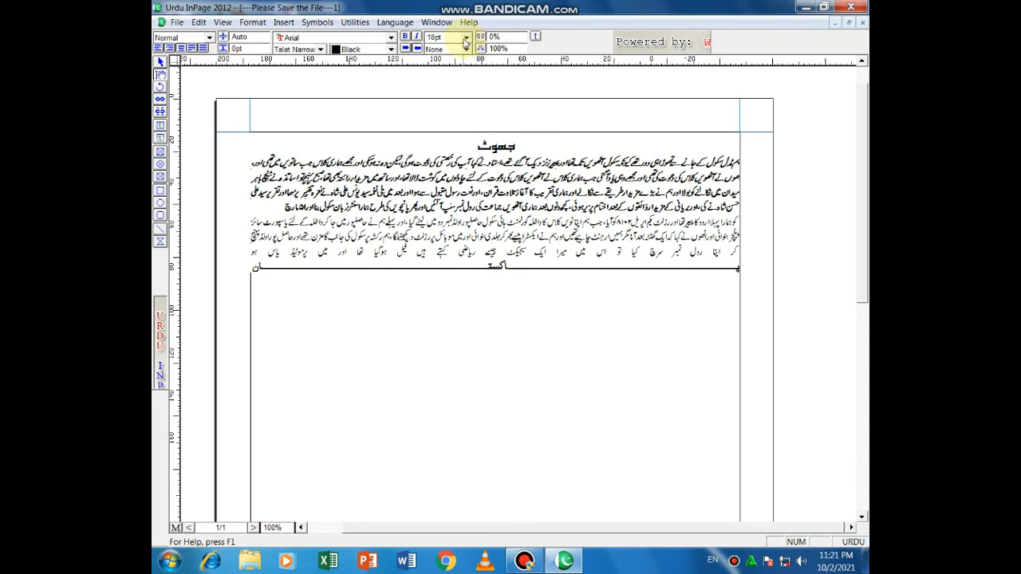
Step: Resize the title جھوٹ to 24 pt, briefly trying 9 pt first
drag(471, 148, 535, 142)
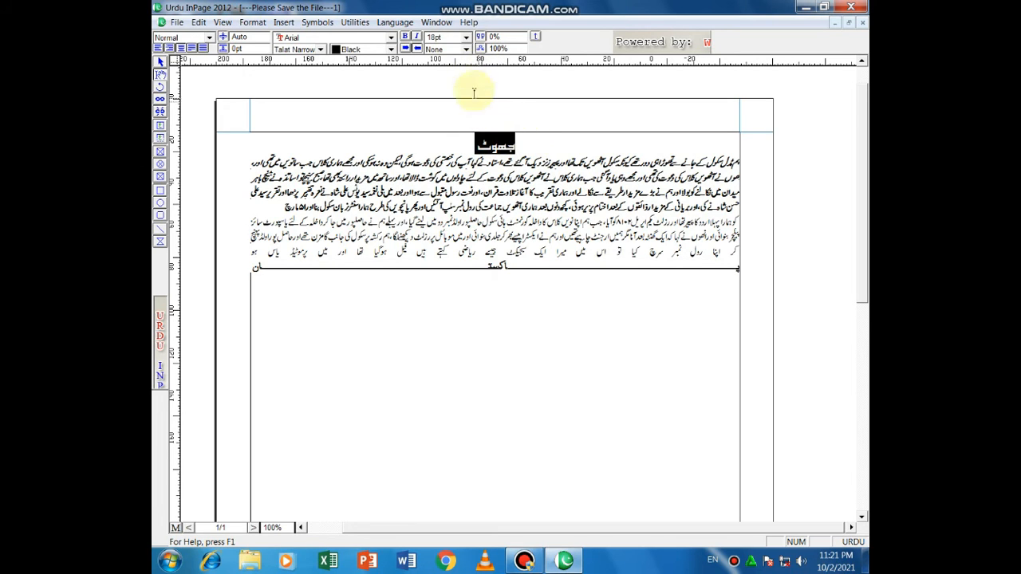
click(466, 37)
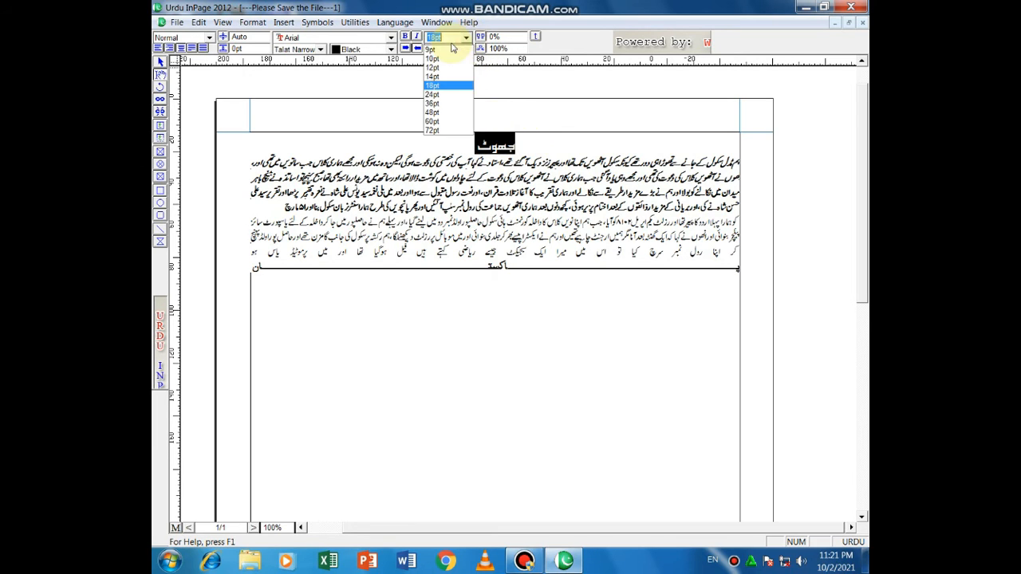
click(441, 97)
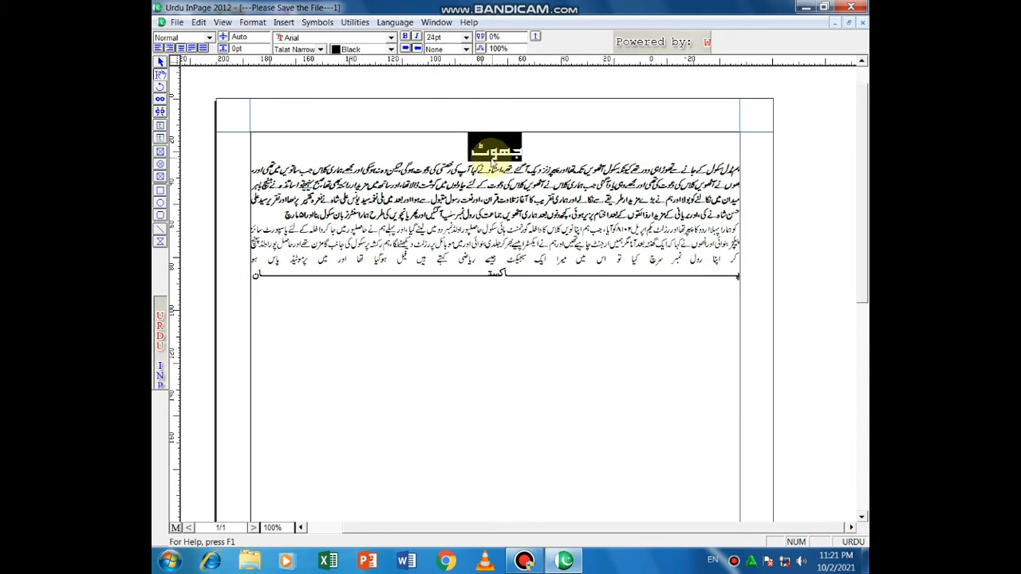
click(466, 37)
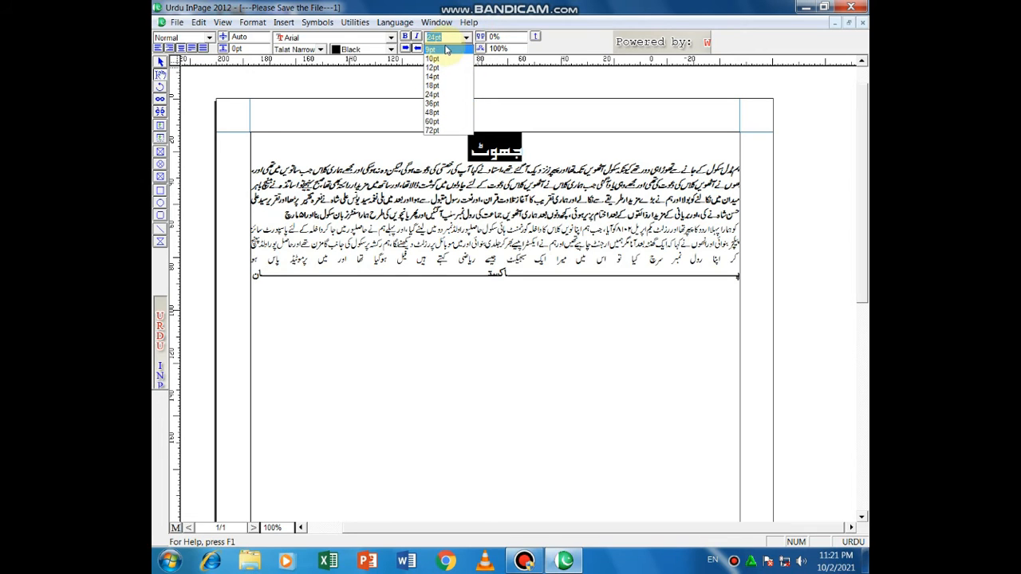
click(443, 50)
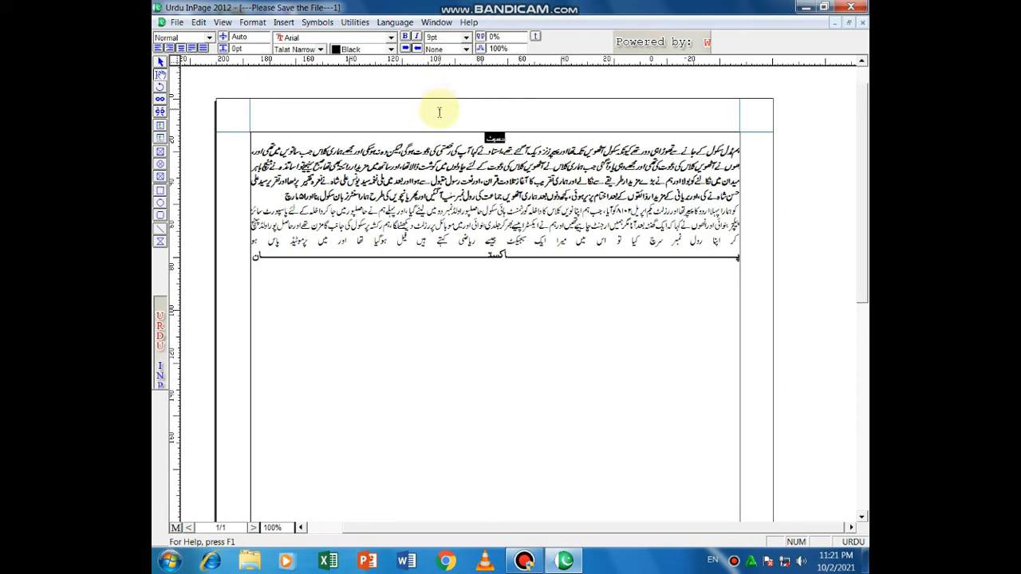
click(467, 37)
click(435, 92)
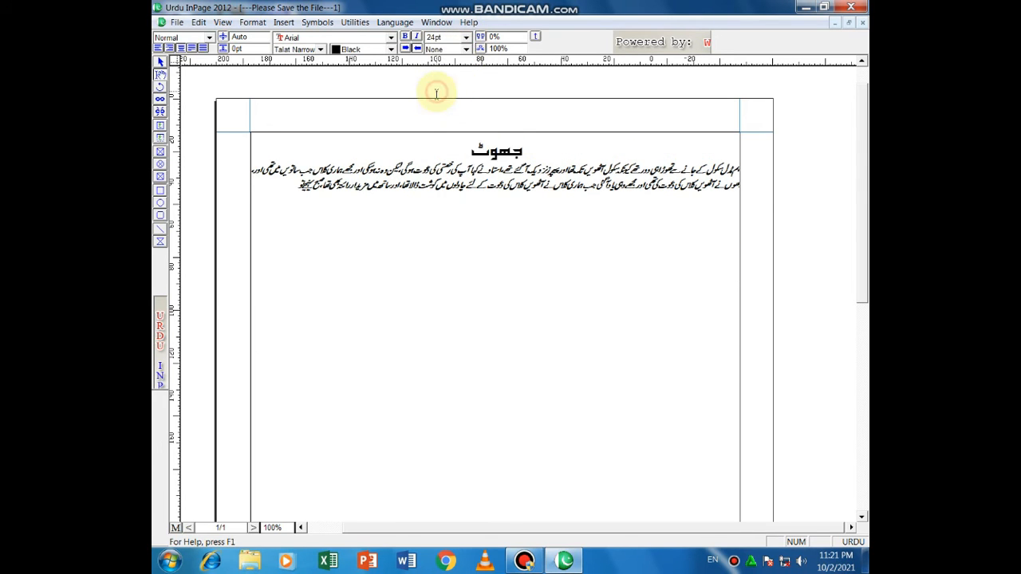
click(412, 148)
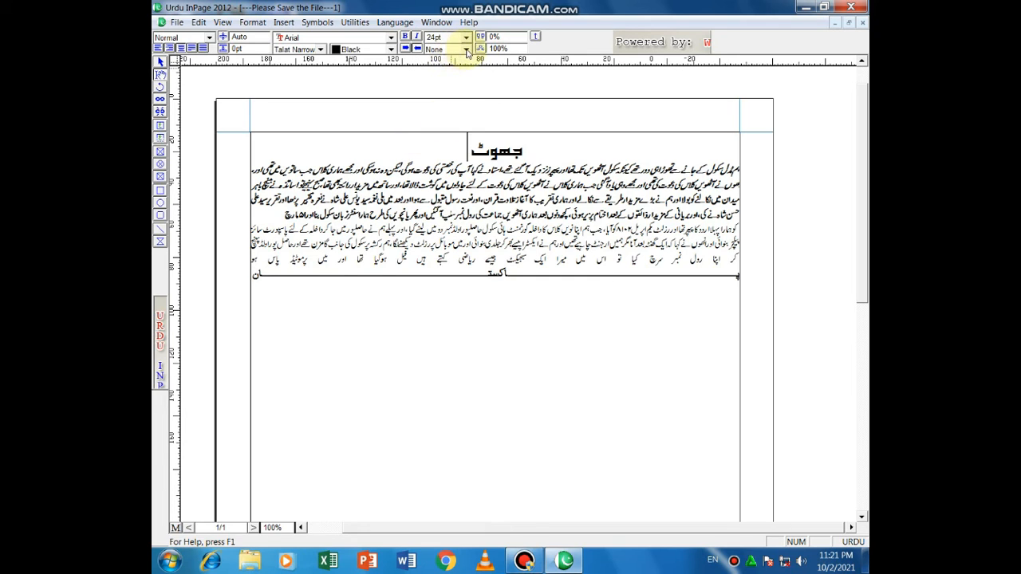
click(466, 50)
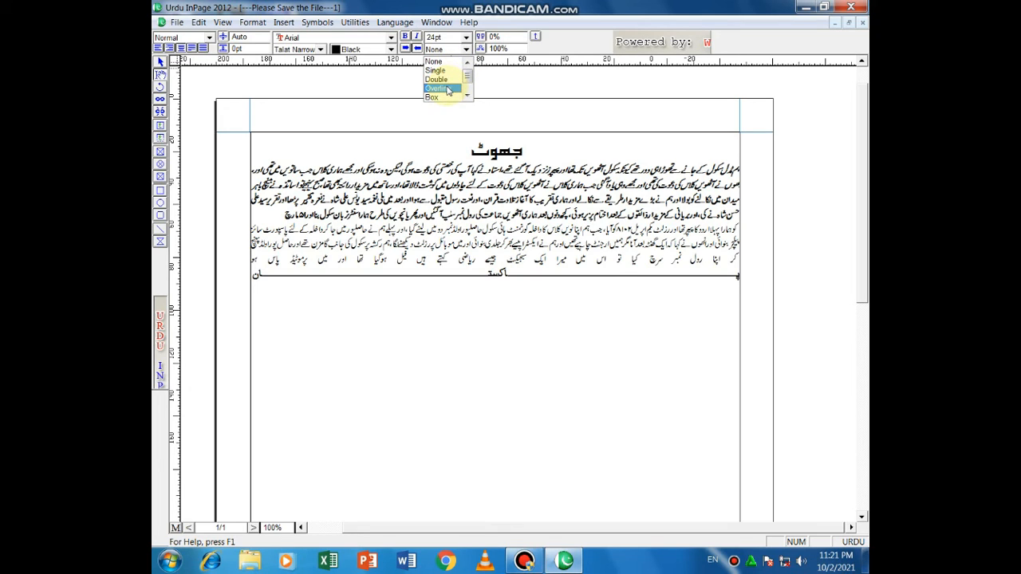
Step: Give the title جھوٹ a single underline
click(463, 151)
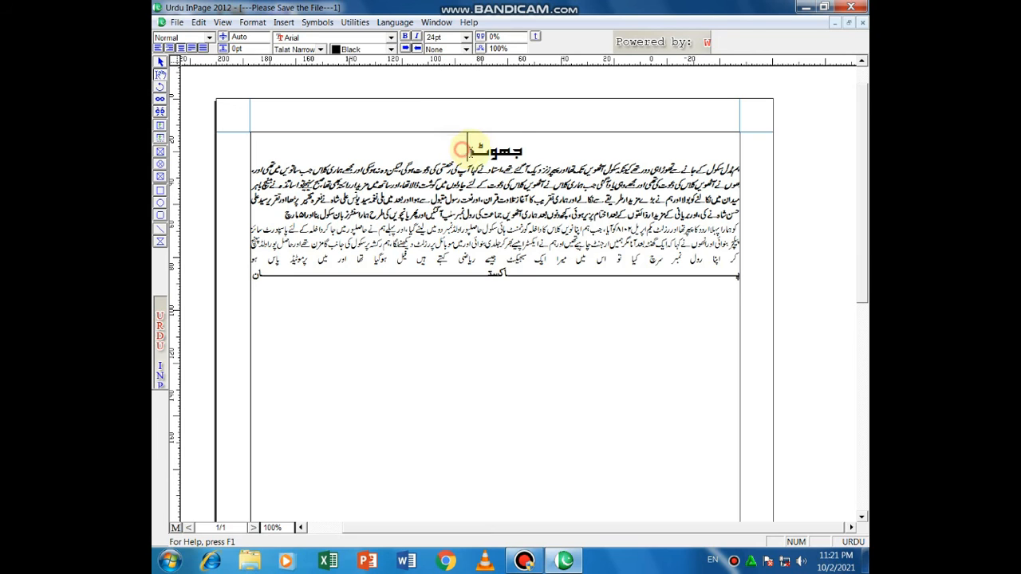
drag(461, 150, 529, 142)
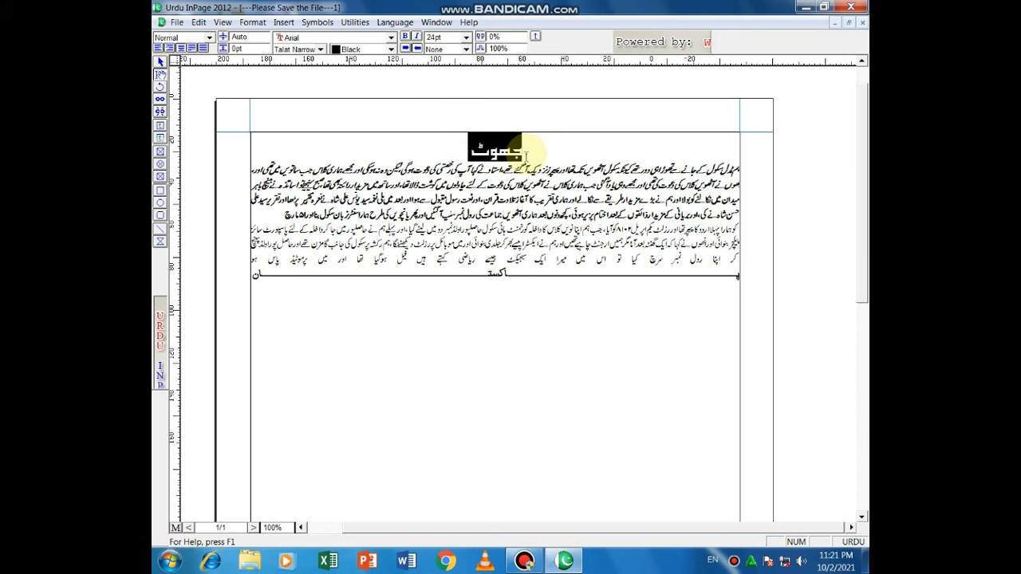
click(467, 50)
click(444, 71)
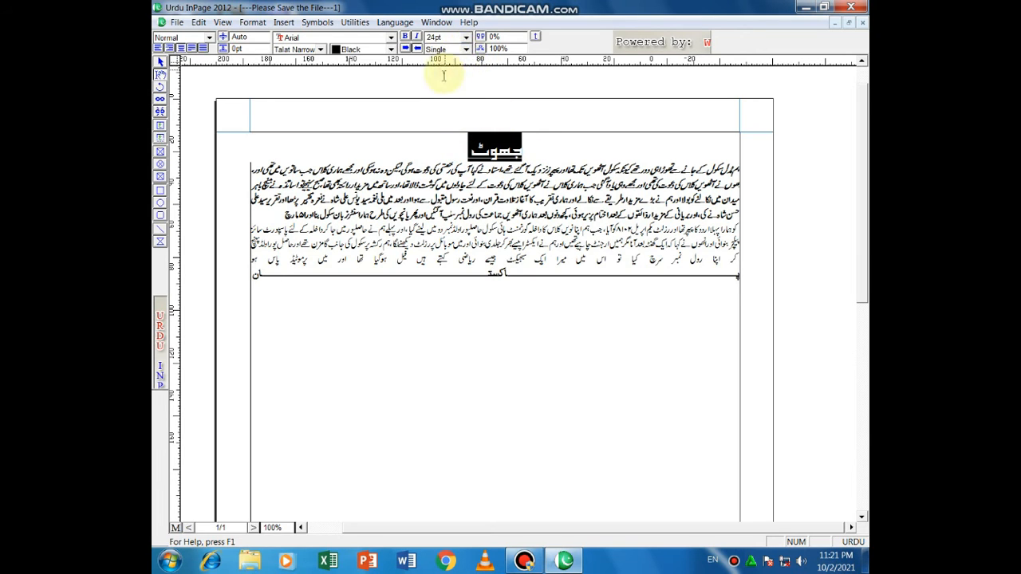
click(463, 150)
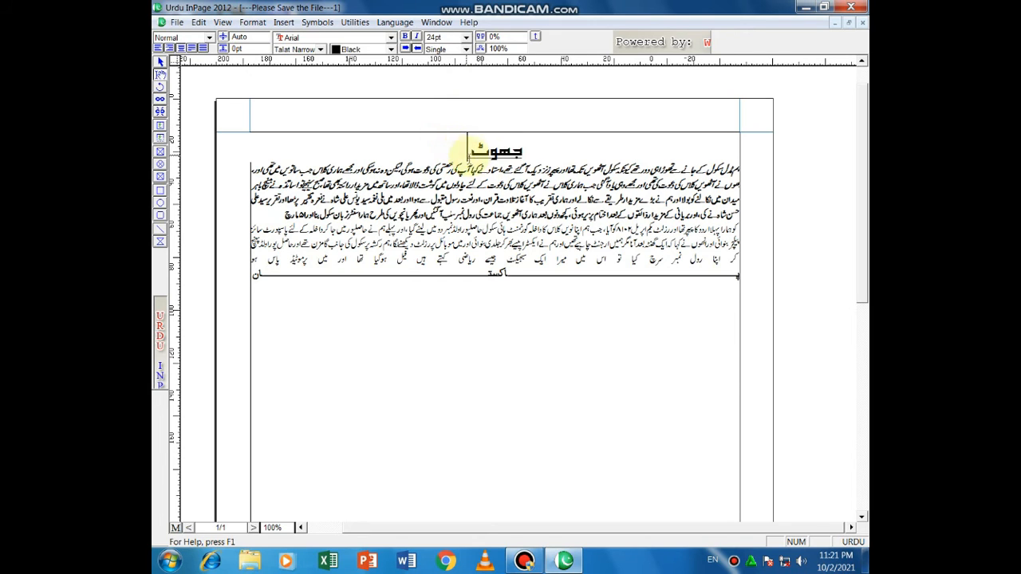
Step: Keep the title at 24 pt and change its underline to double
drag(464, 146, 527, 150)
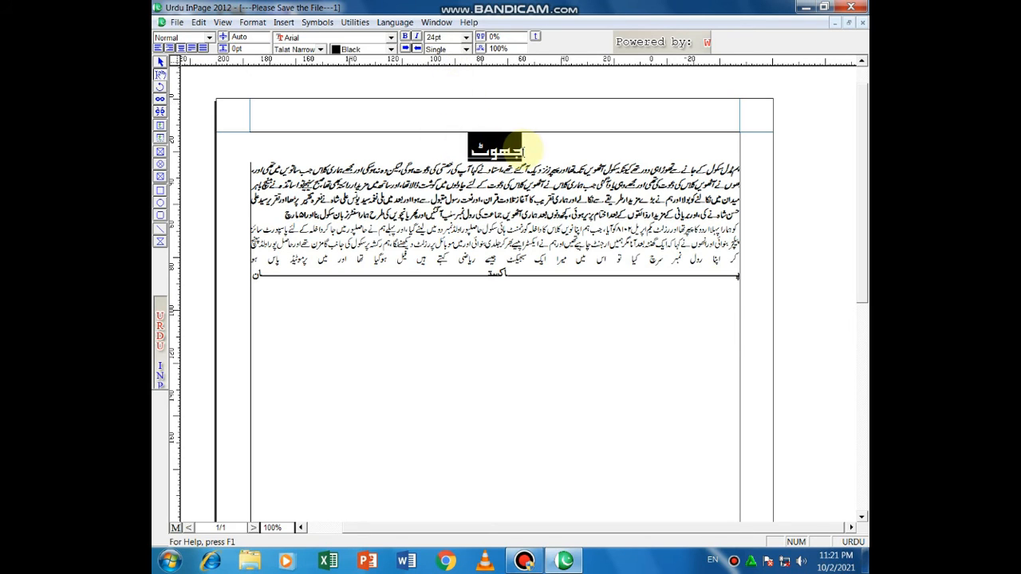
click(467, 37)
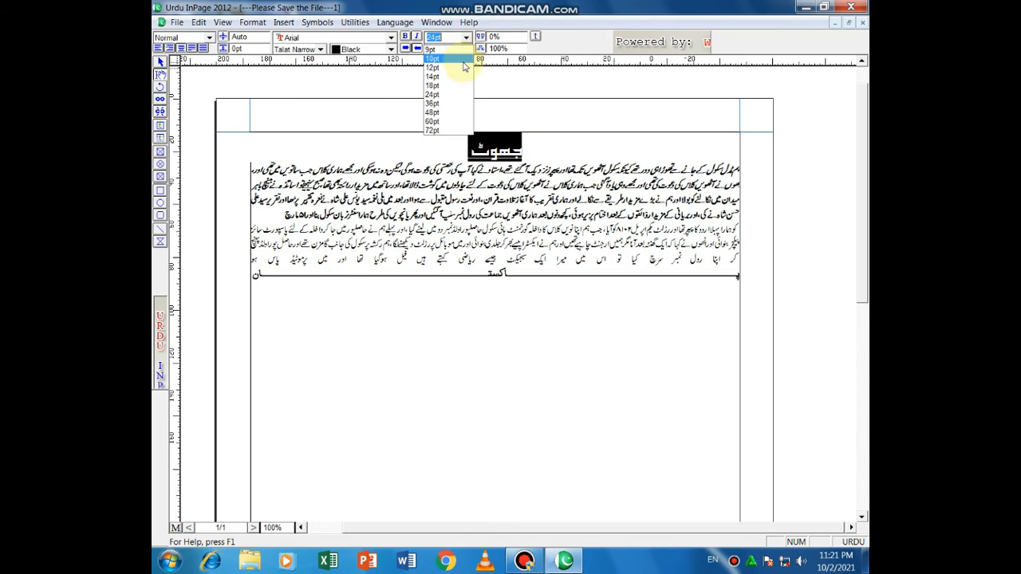
click(486, 84)
click(466, 49)
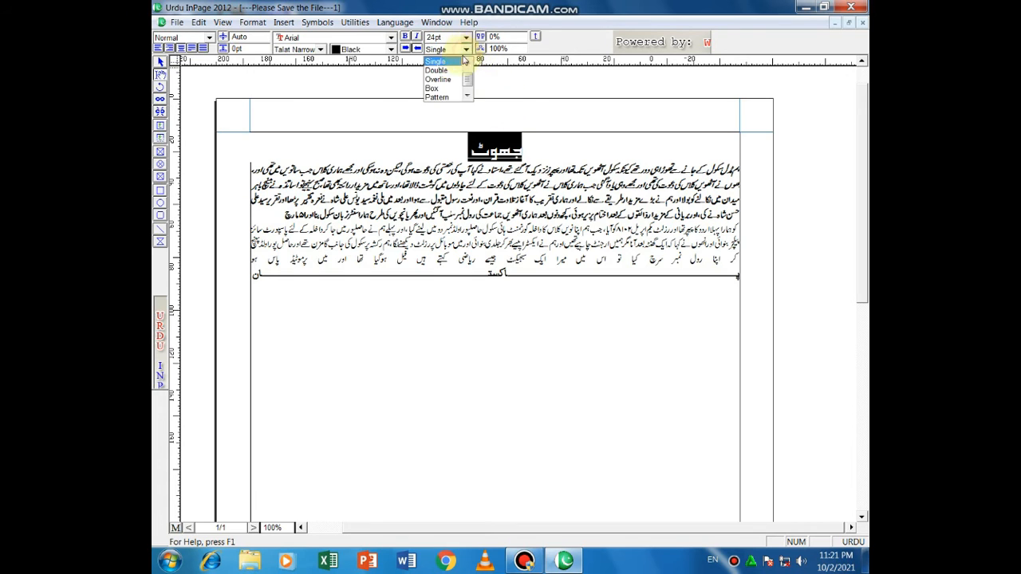
click(437, 70)
click(446, 140)
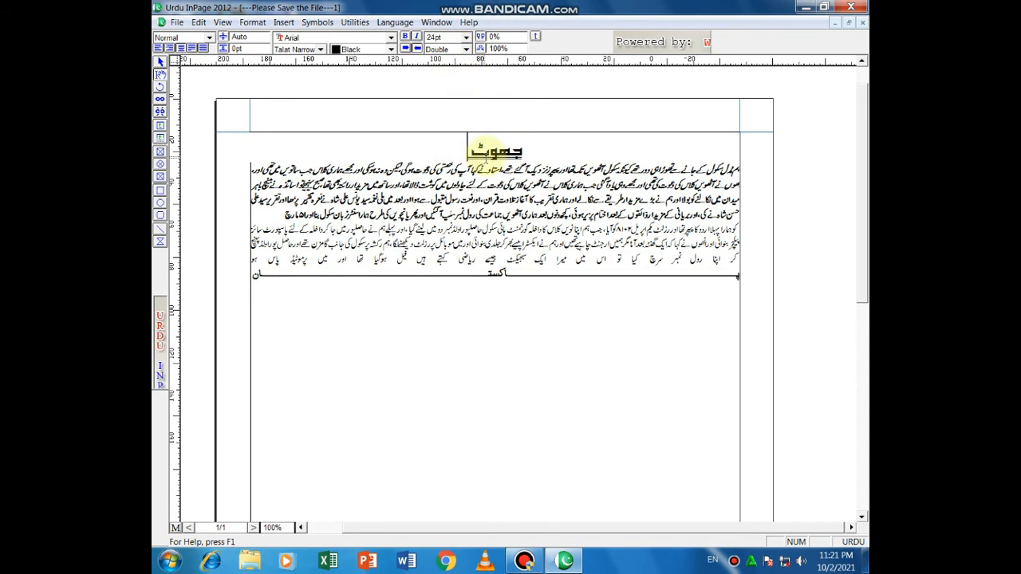
click(467, 50)
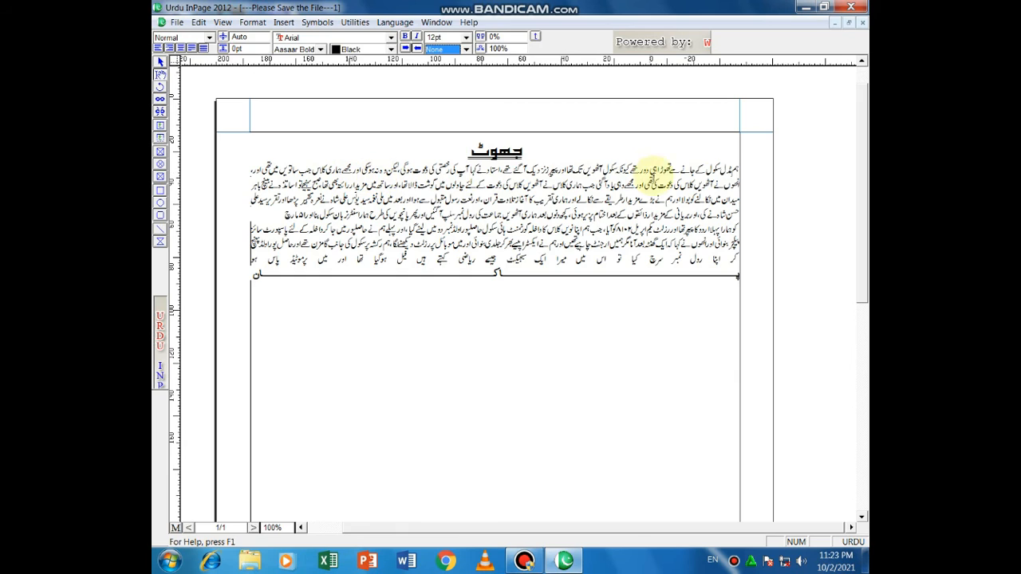
Step: Apply 10% letter spacing to the first body paragraph
click(492, 37)
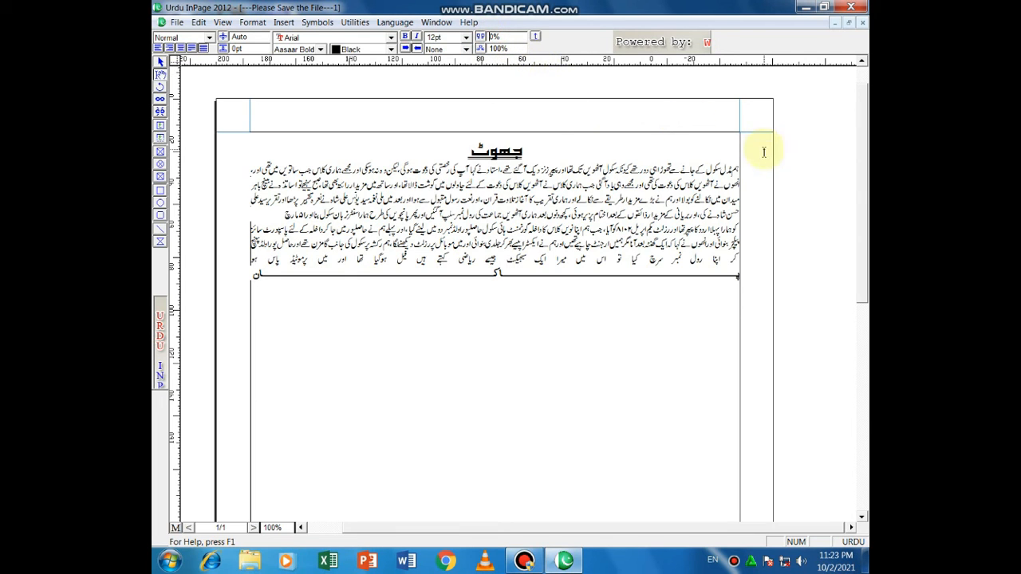
click(734, 169)
drag(734, 170, 275, 217)
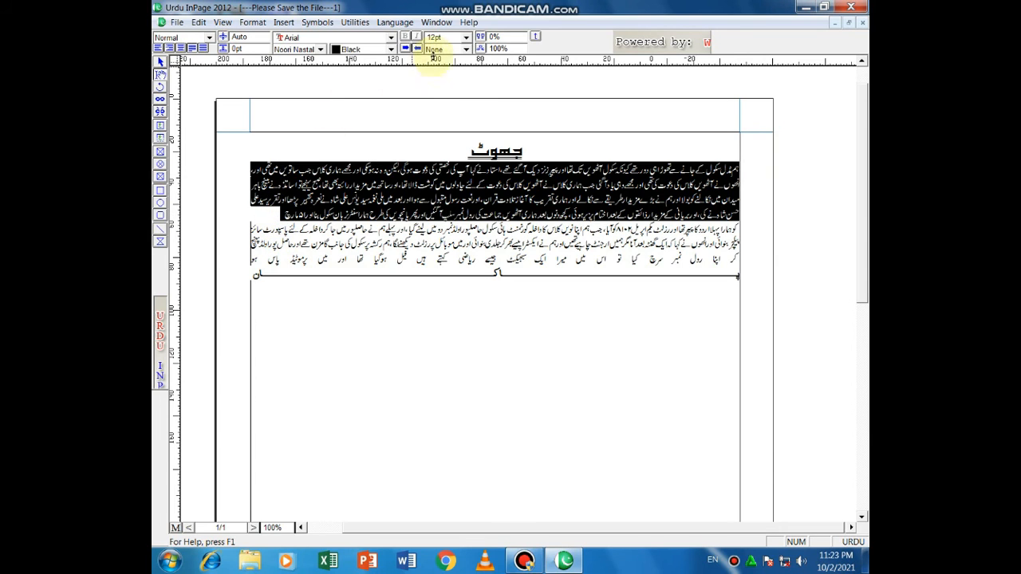
click(489, 38)
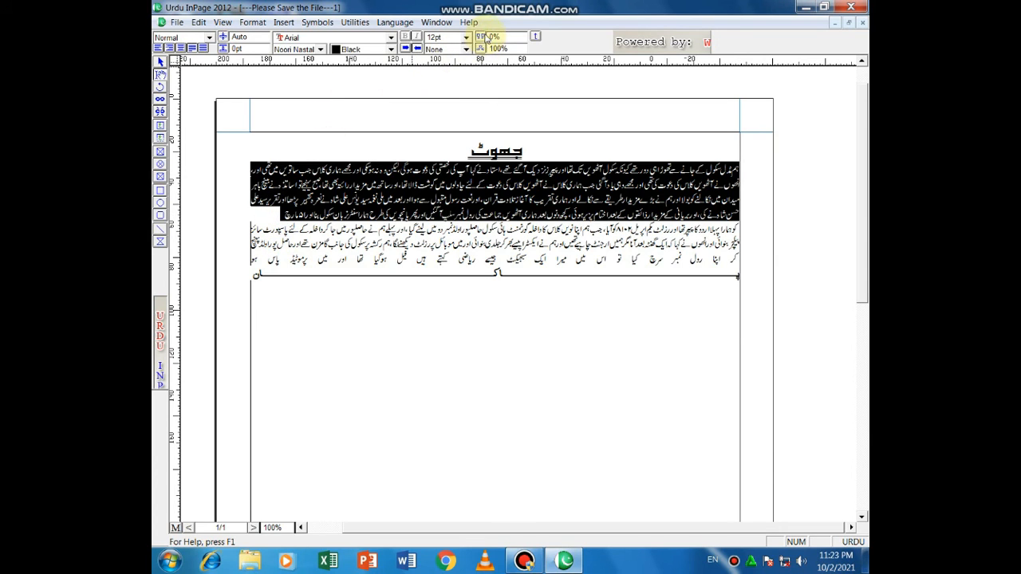
click(488, 35)
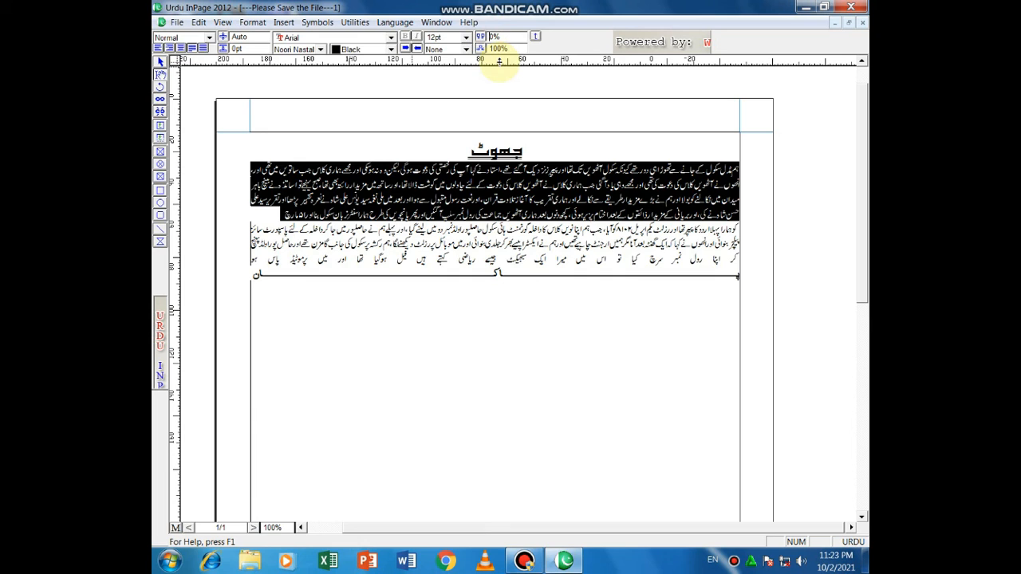
text(1)
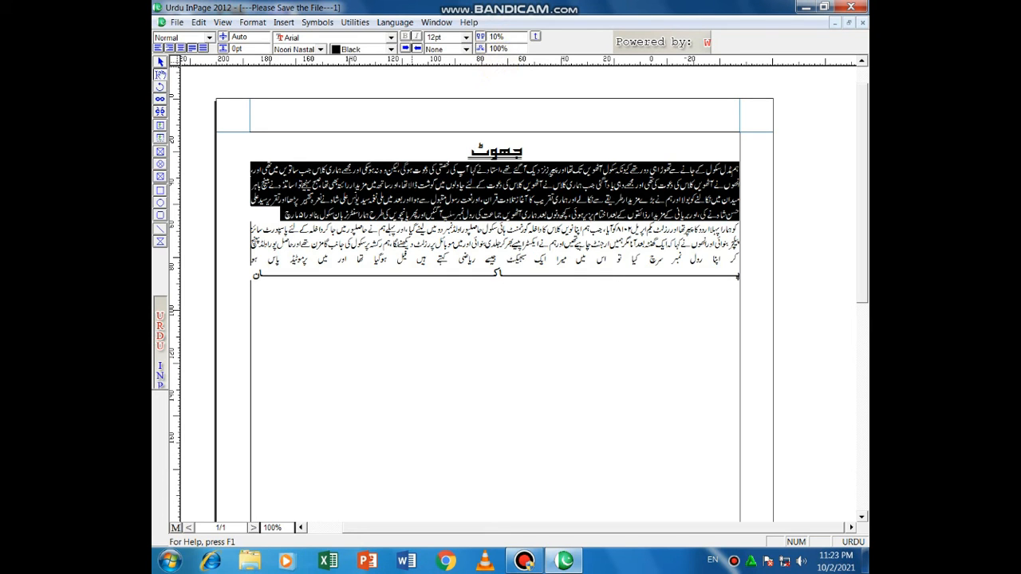
key(Return)
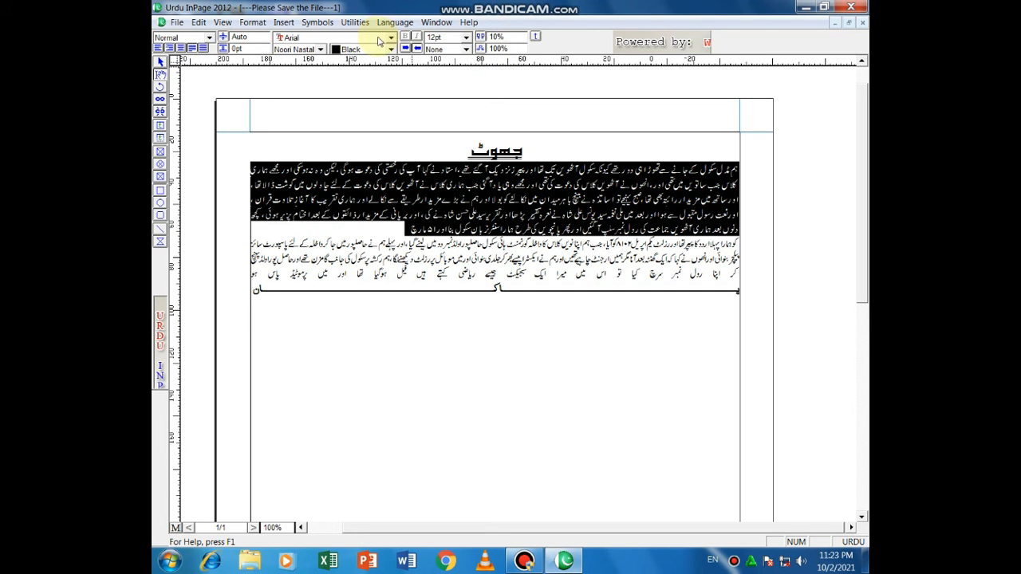
click(445, 146)
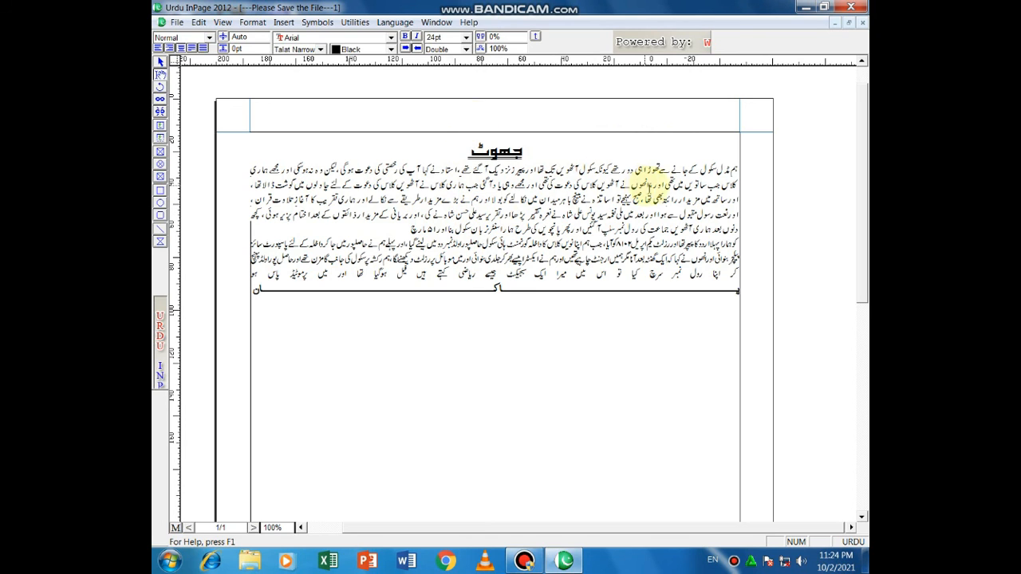
Step: Condense the first body paragraph to 50% horizontal scaling
drag(730, 168, 408, 231)
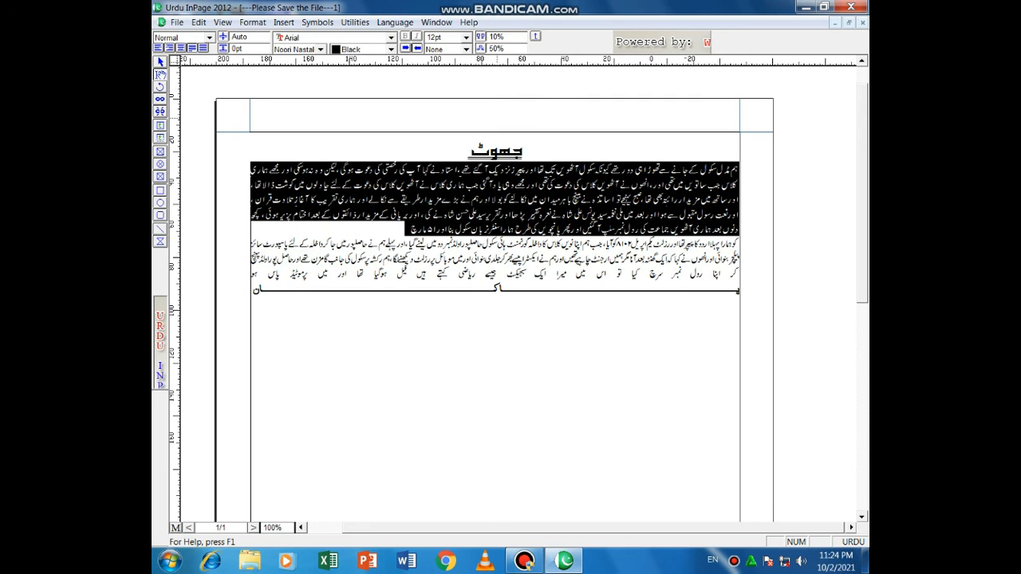
key(Return)
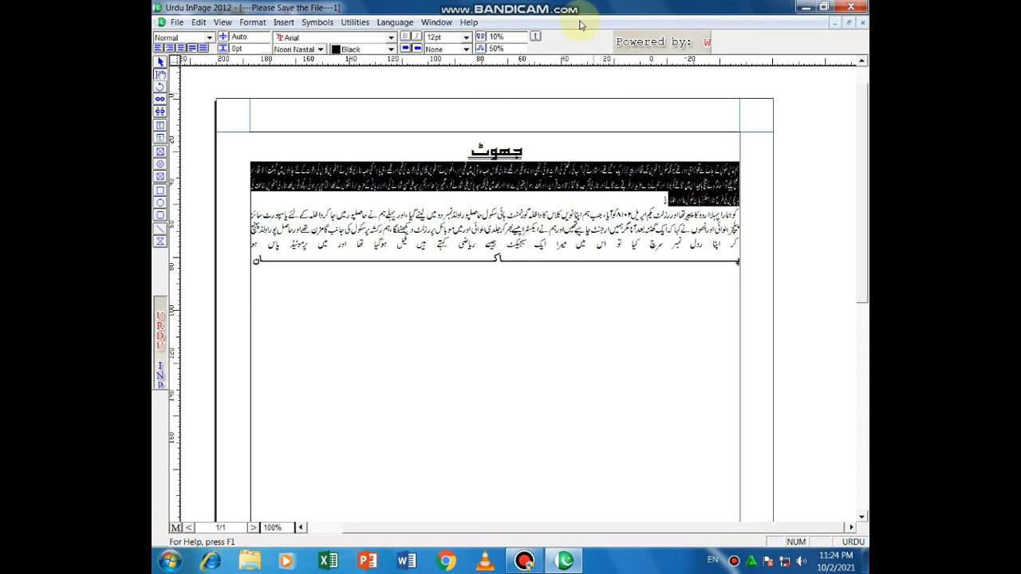
click(622, 147)
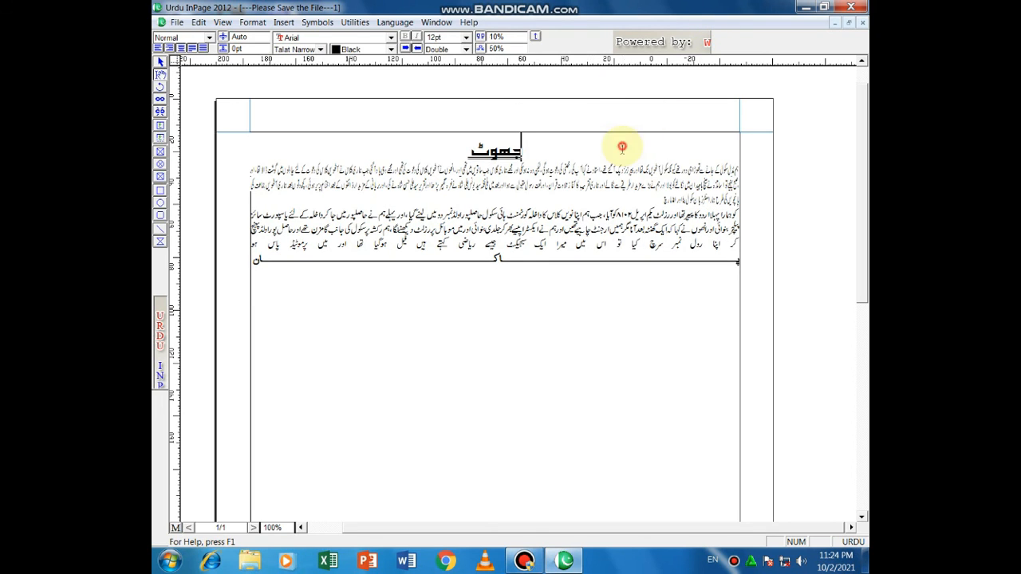
Step: Delete the condensed first paragraph
click(736, 171)
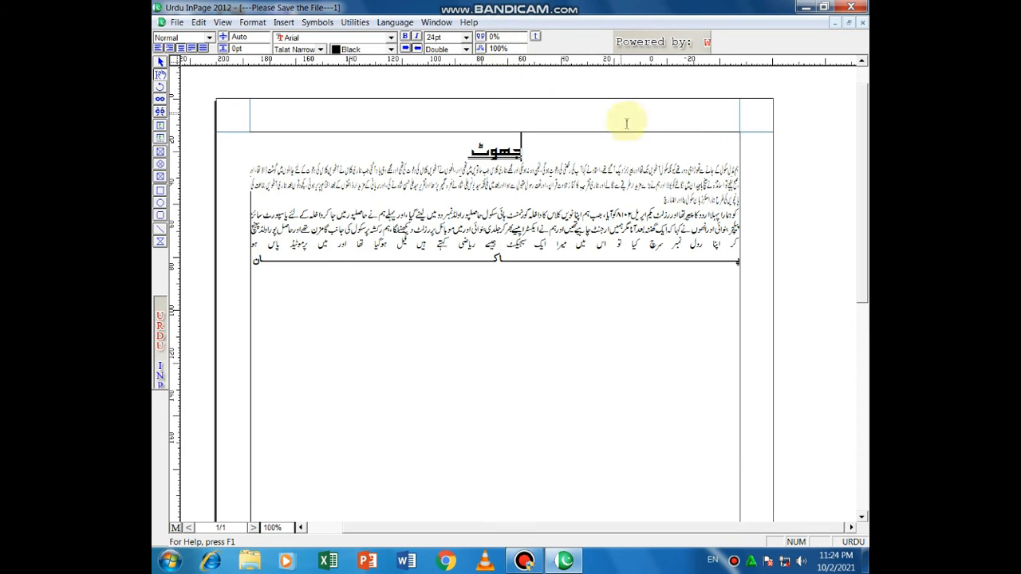
drag(740, 167, 623, 200)
key(Delete)
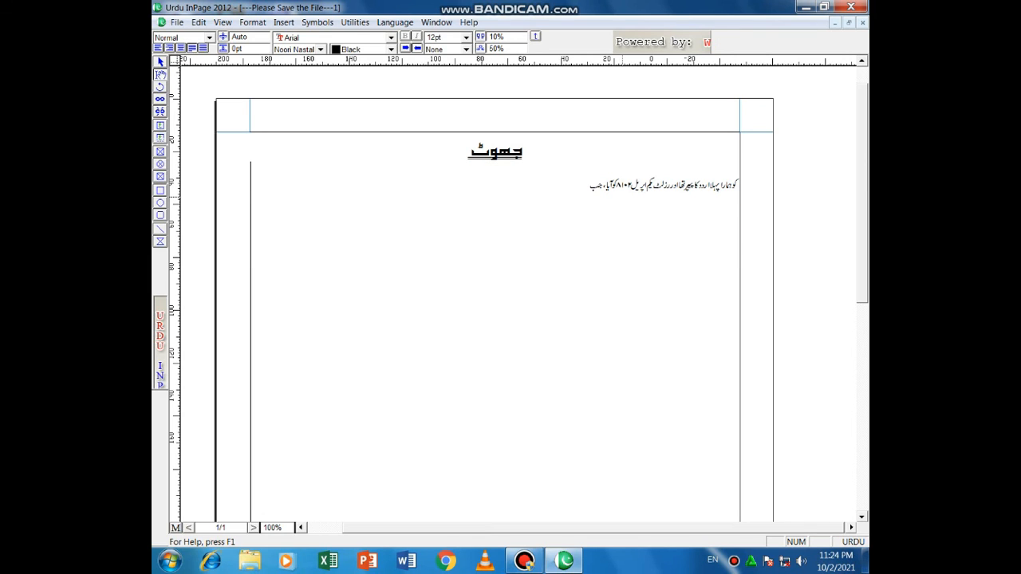